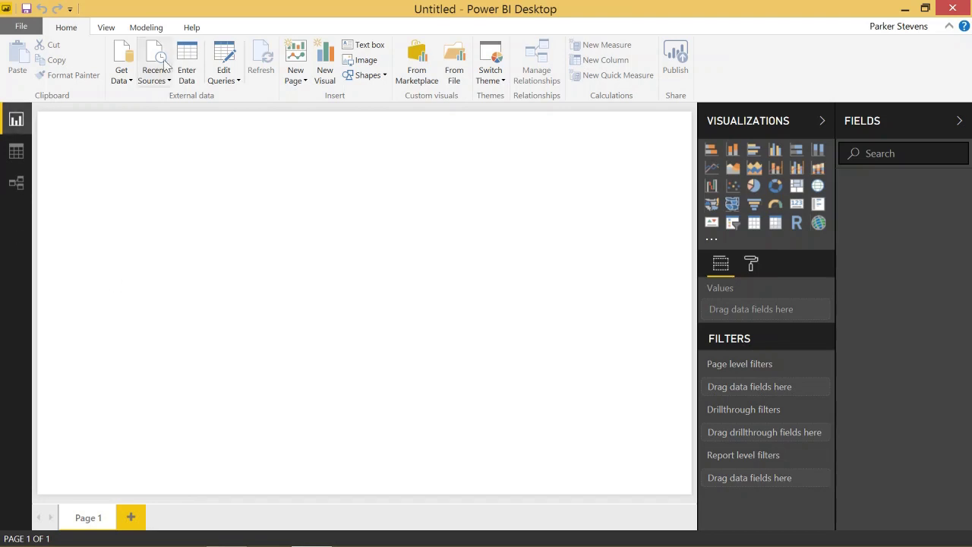
# Start a new Enter Data table with two columns named Name and Dollars.
pyautogui.click(187, 65)
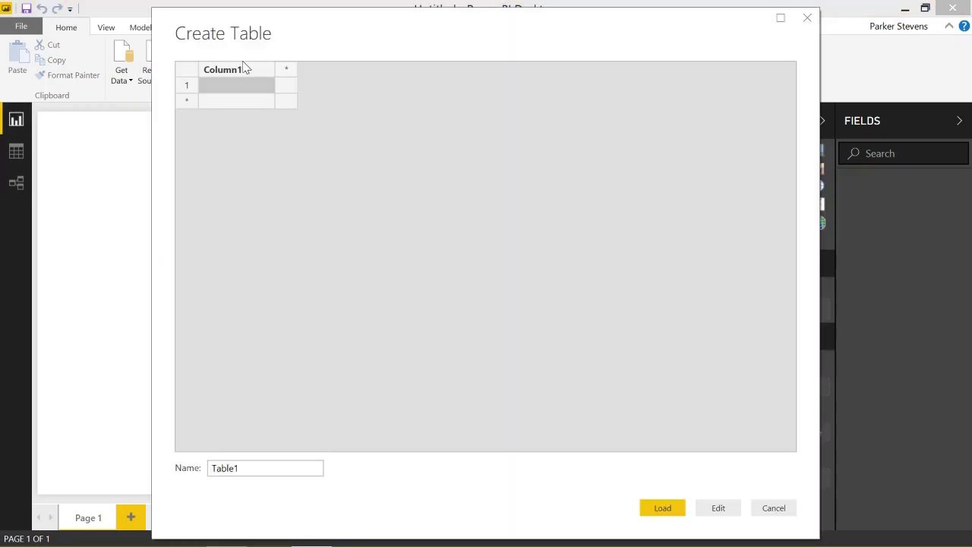
pyautogui.doubleClick(247, 69)
pyautogui.write('Name')
pyautogui.press('Tab')
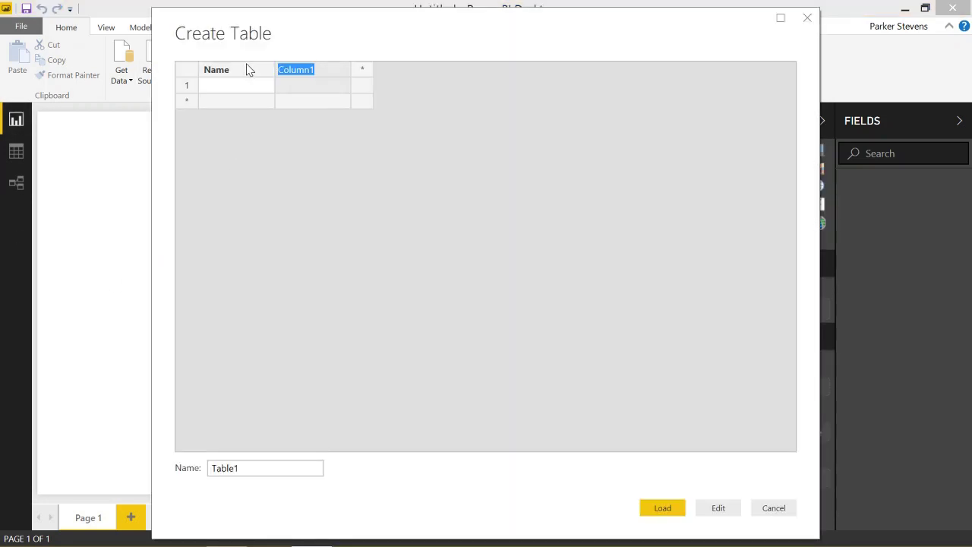
pyautogui.write('Dollars')
pyautogui.press('Return')
# Enter the first three people's names with dollar amounts 100, 21 and 40.
pyautogui.press('Left')
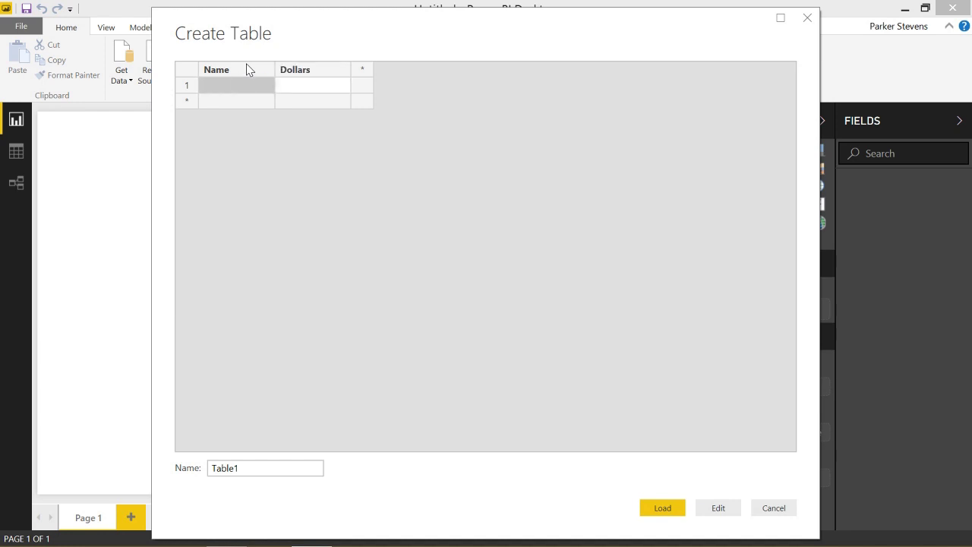
pyautogui.write('Rober')
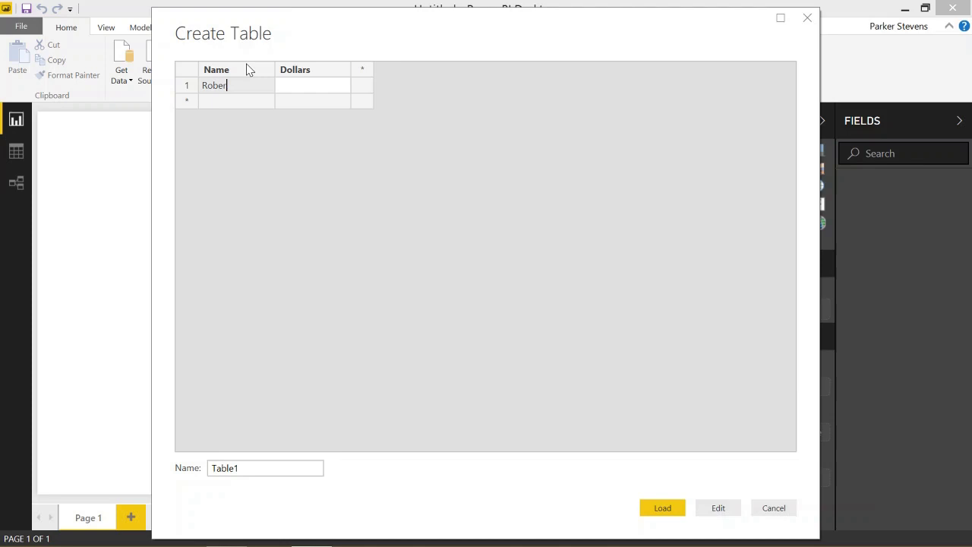
pyautogui.write('t')
pyautogui.press('Tab')
pyautogui.write('100')
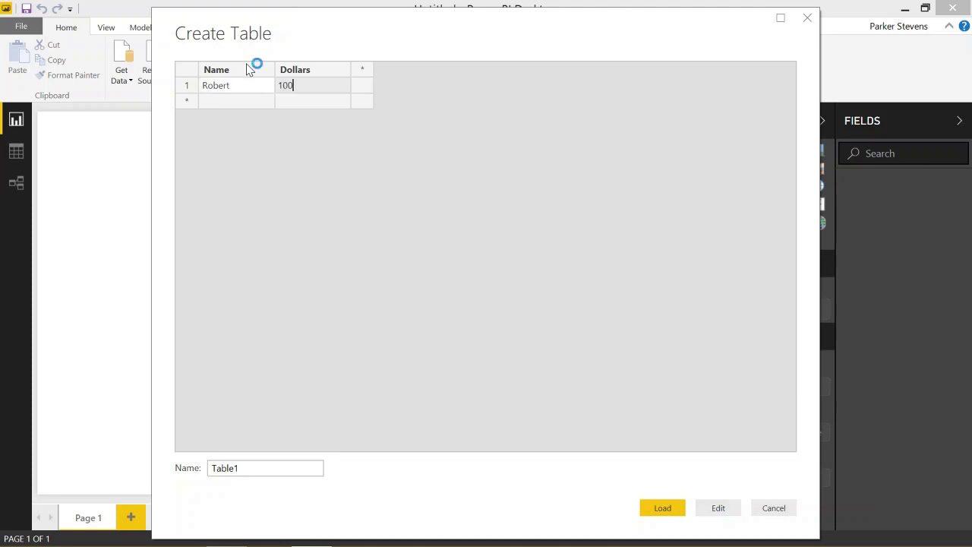
pyautogui.press('Tab')
pyautogui.write('Parker')
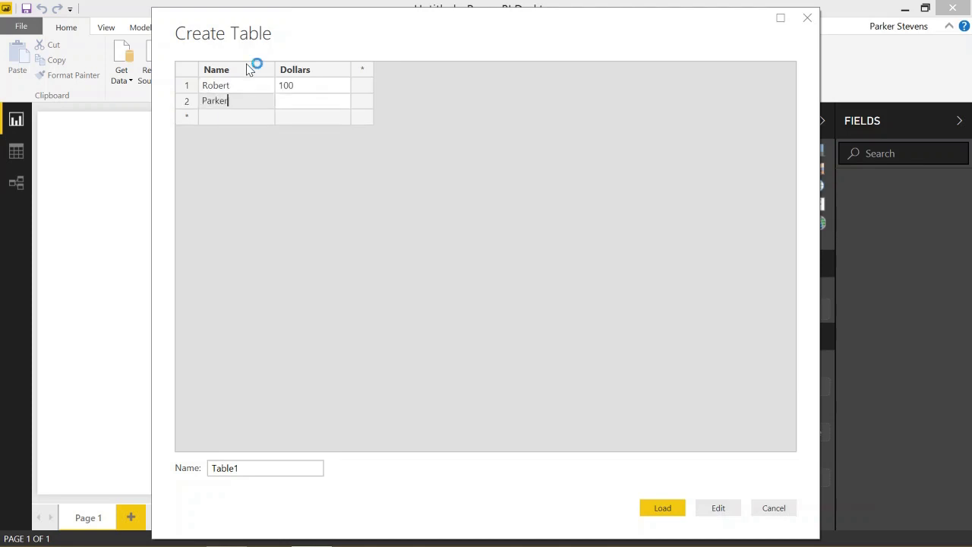
pyautogui.press('Tab')
pyautogui.write('21')
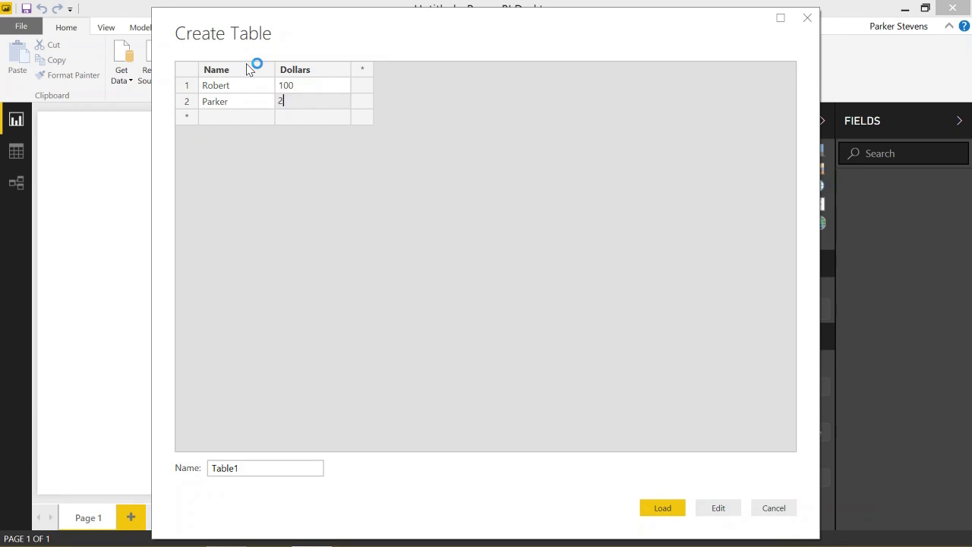
pyautogui.press('Tab')
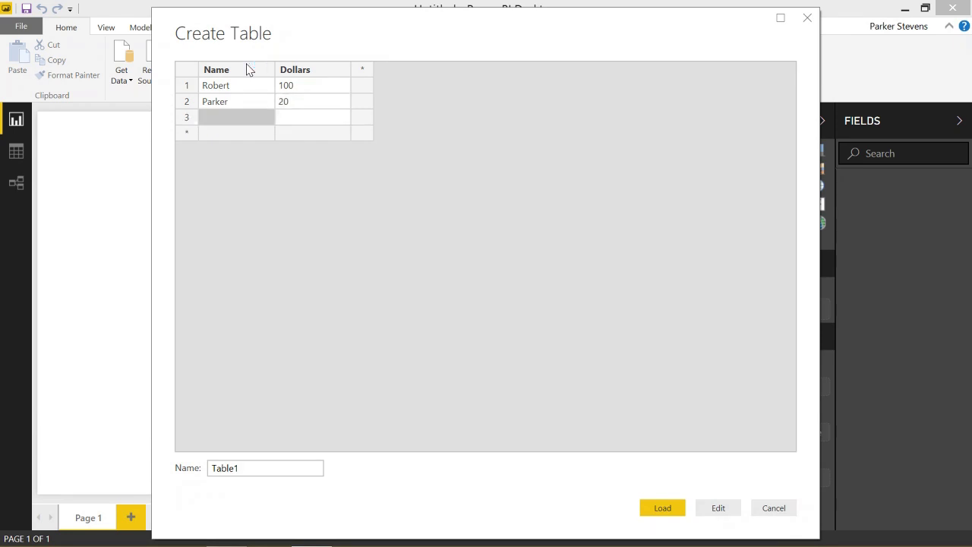
pyautogui.write('Jim')
pyautogui.press('Tab')
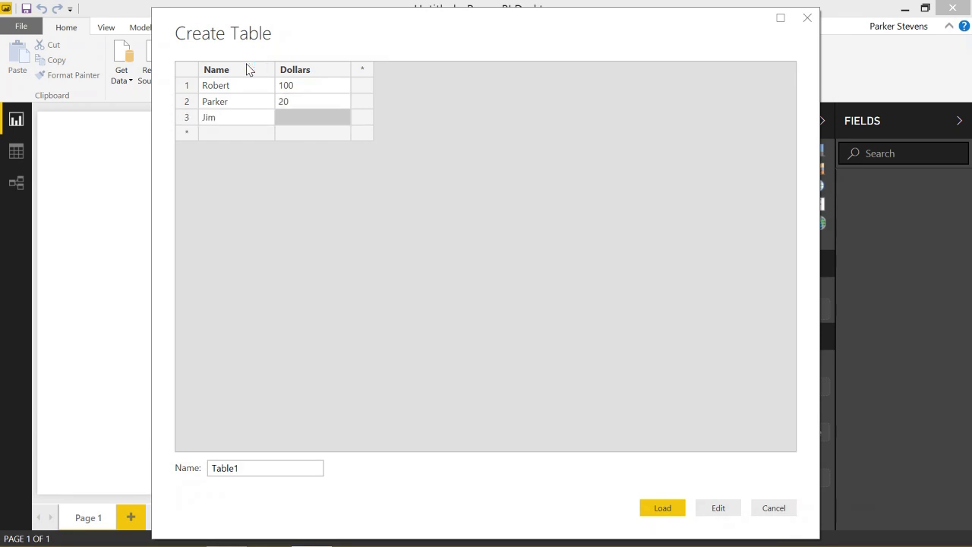
pyautogui.write('40')
# Enter three more people's names with amounts 80, 75 and 150, then select the table name.
pyautogui.press('Tab')
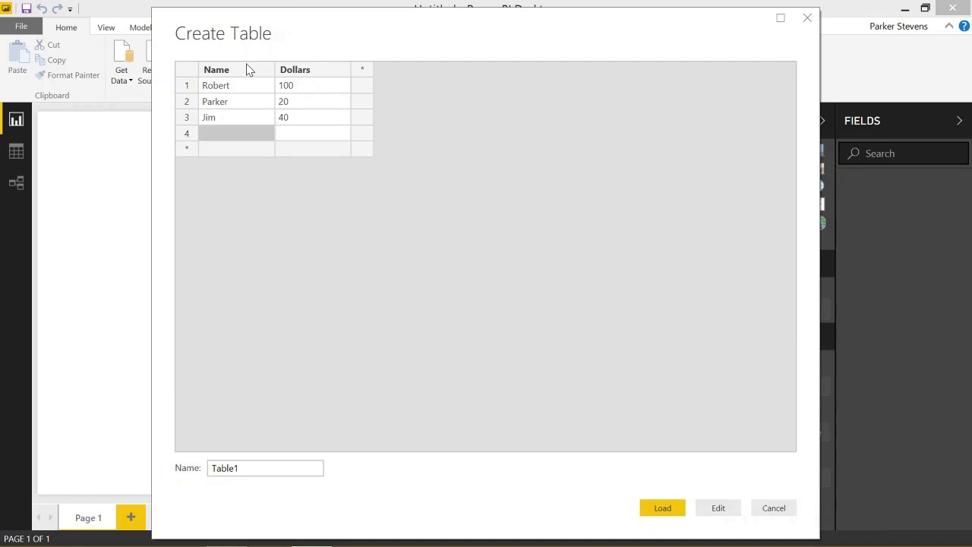
pyautogui.write('Anne')
pyautogui.press('Tab')
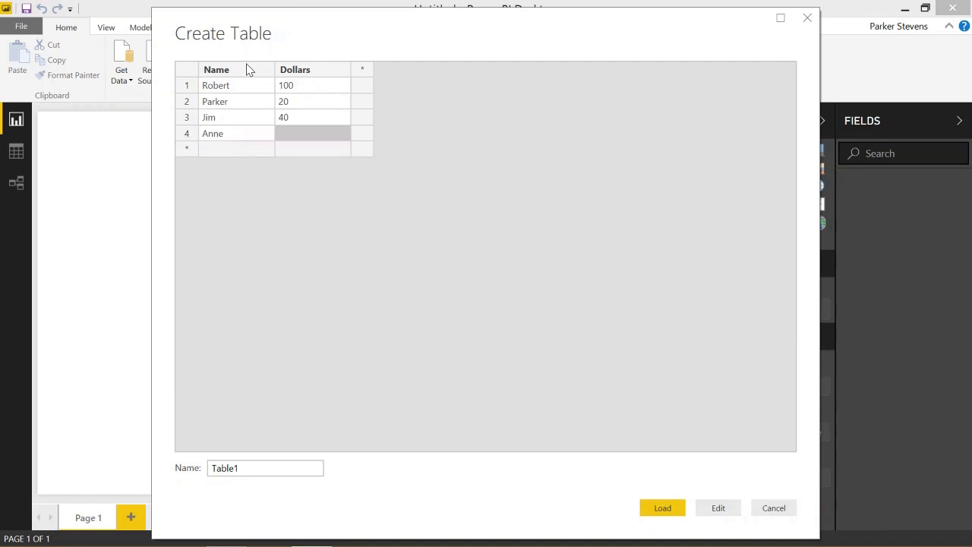
pyautogui.write('80')
pyautogui.press('Tab')
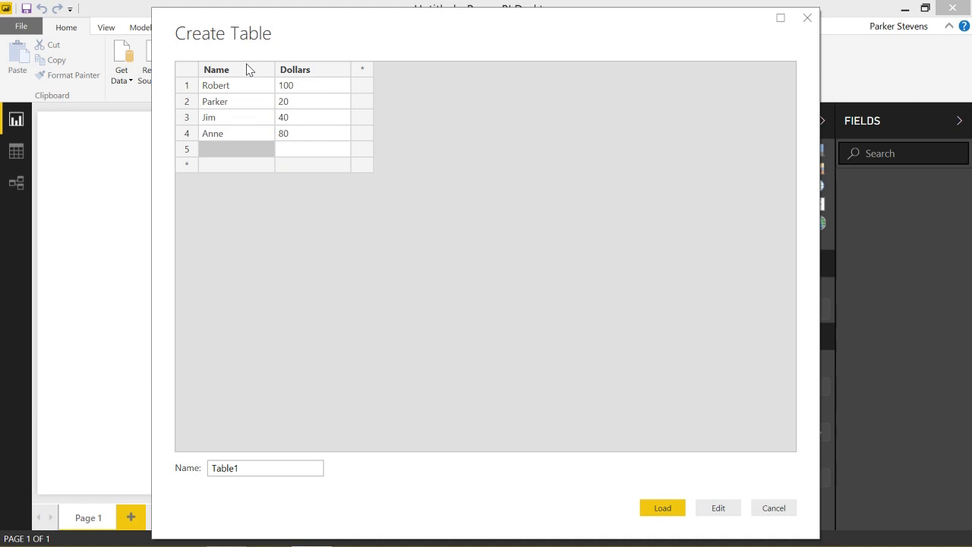
pyautogui.write('Dave')
pyautogui.press('Tab')
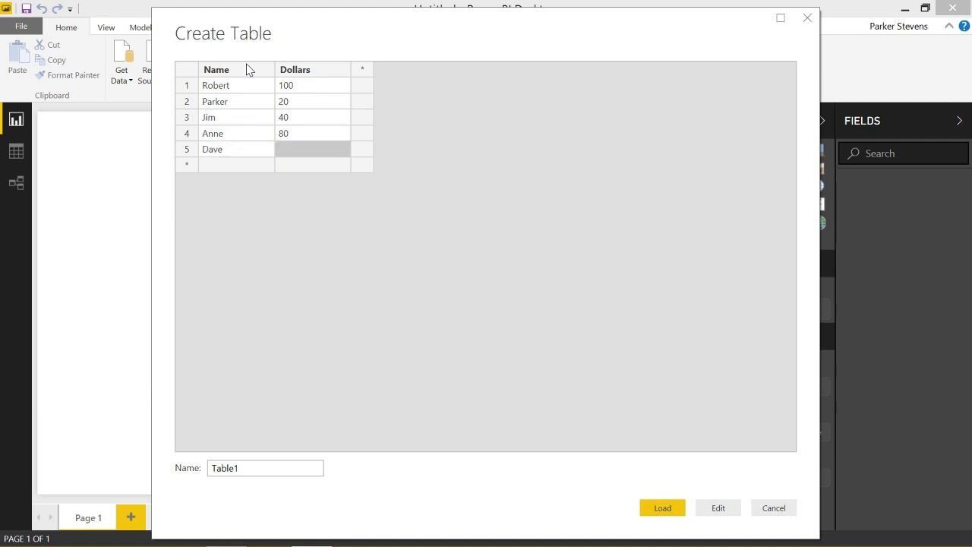
pyautogui.write('75')
pyautogui.press('Tab')
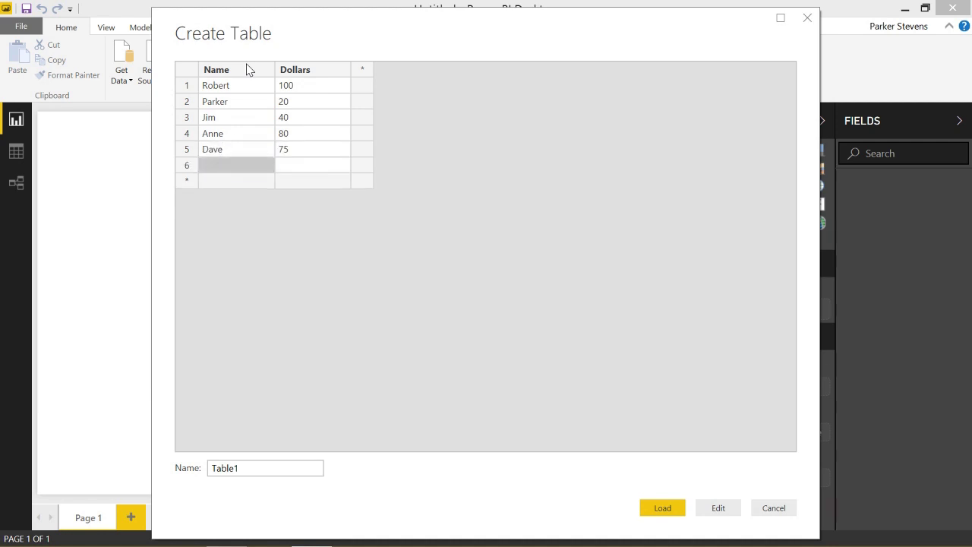
pyautogui.write('Jeremia')
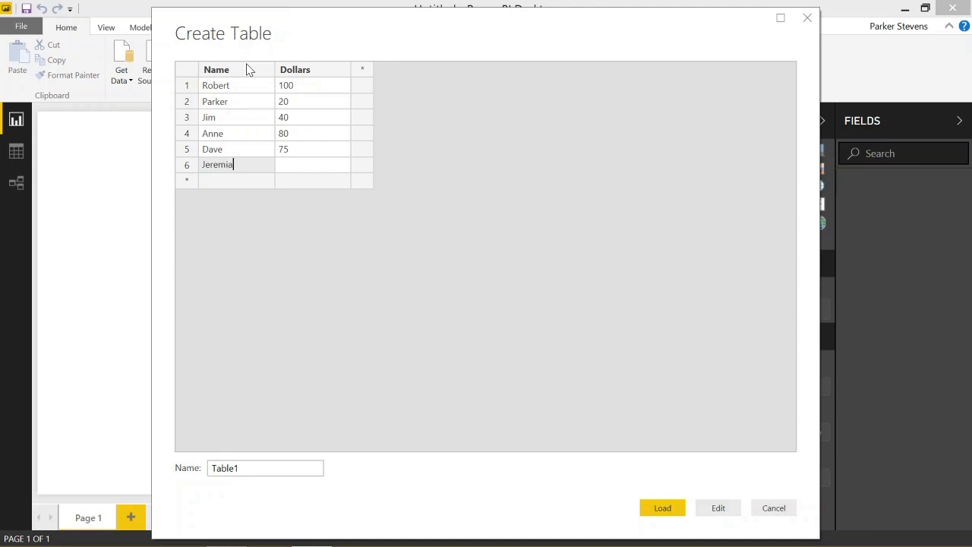
pyautogui.write('h')
pyautogui.press('Tab')
pyautogui.write('150')
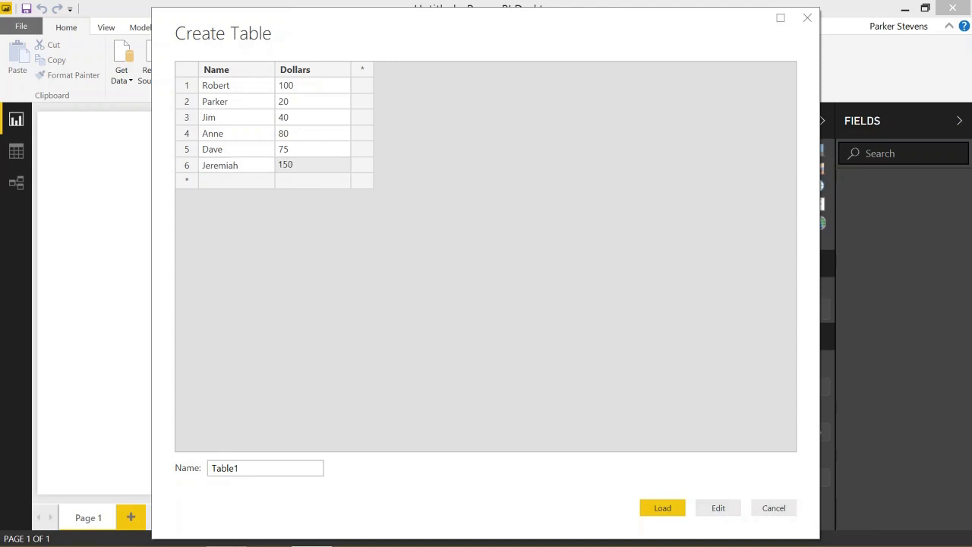
pyautogui.click(227, 469)
# Name the table Data, load it, and start a new column on it.
pyautogui.write('Data')
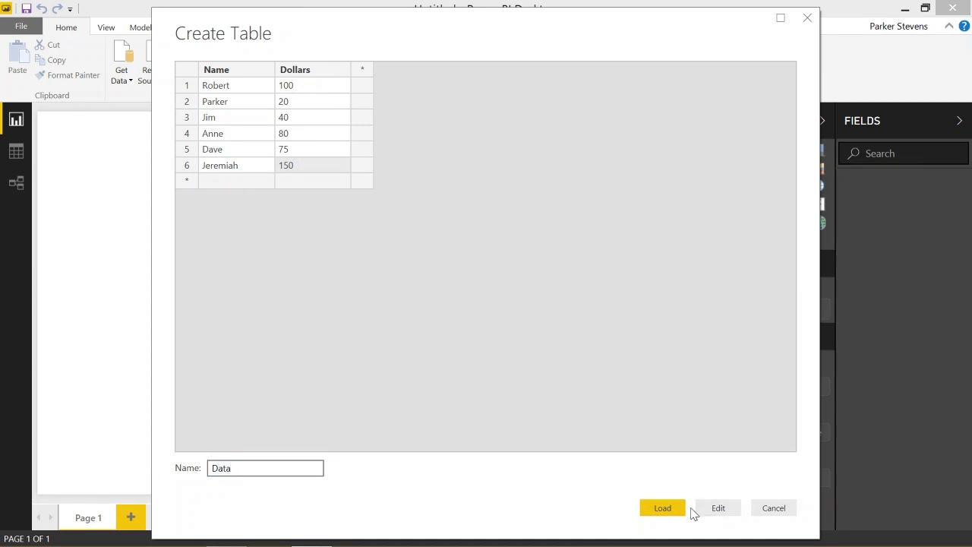
pyautogui.click(681, 509)
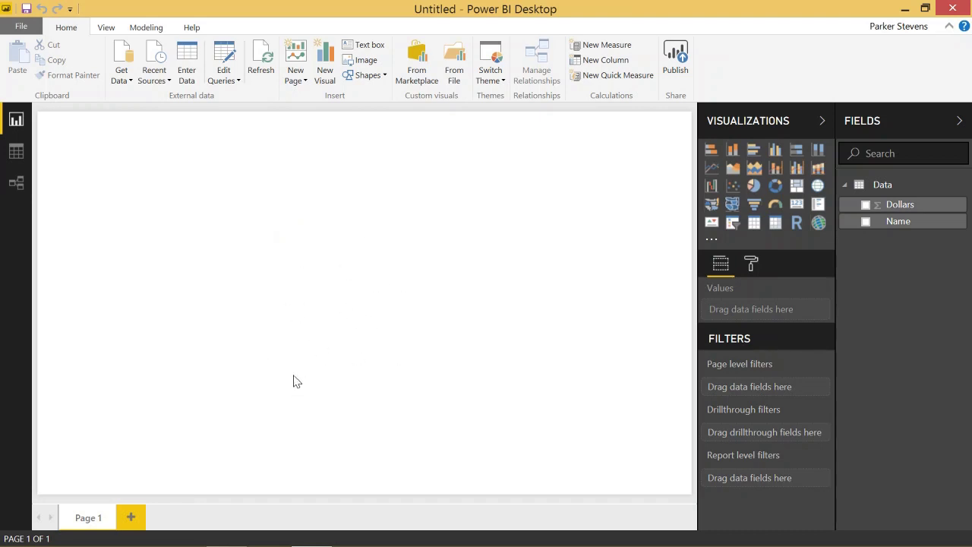
pyautogui.rightClick(890, 188)
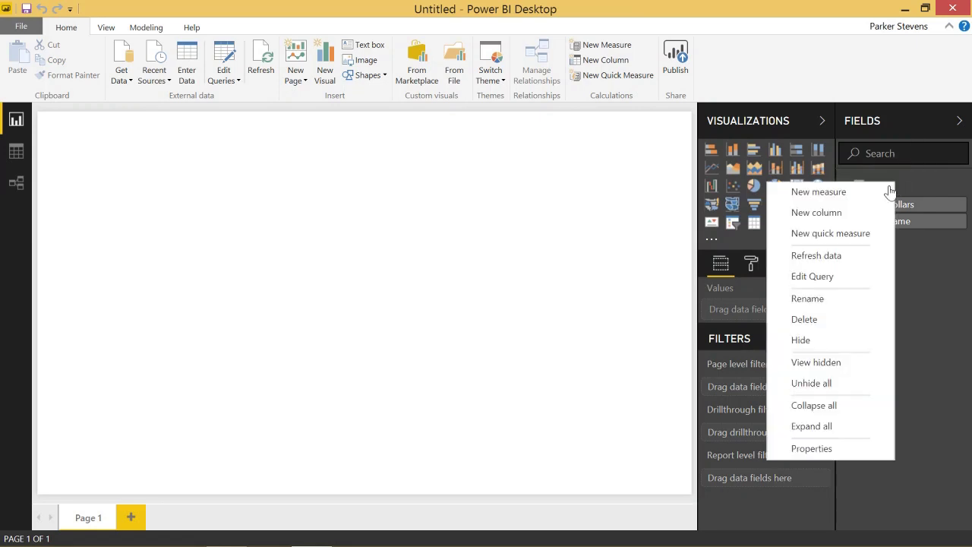
pyautogui.click(828, 216)
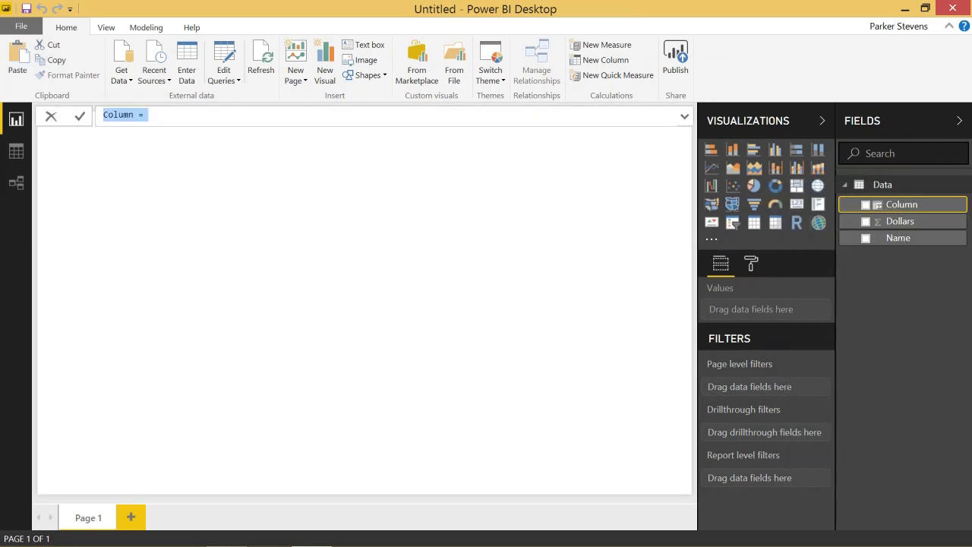
# Define the column as ave = AVERAGE(Data[Dollars]).
pyautogui.write('ave =')
pyautogui.hotkey('shift', 'Return')
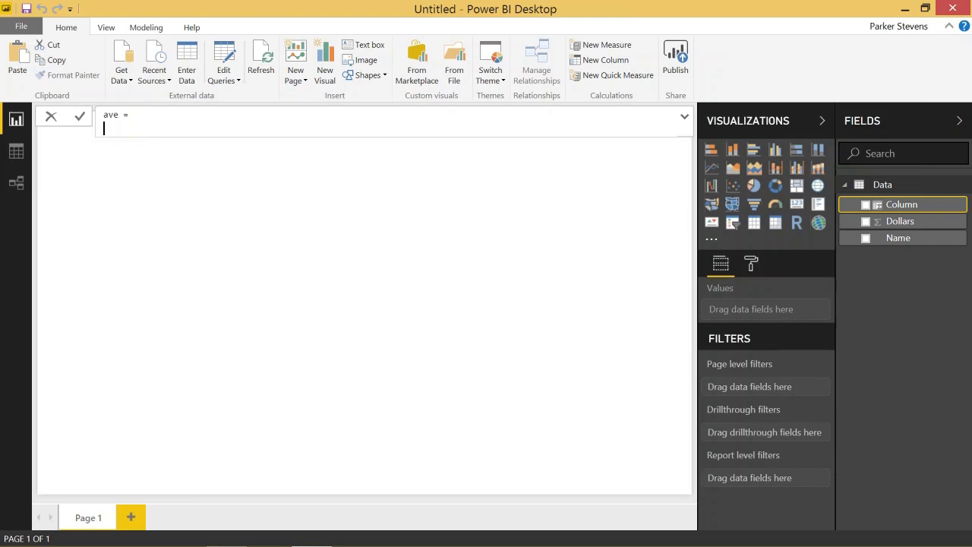
pyautogui.write('aver')
pyautogui.press('Tab')
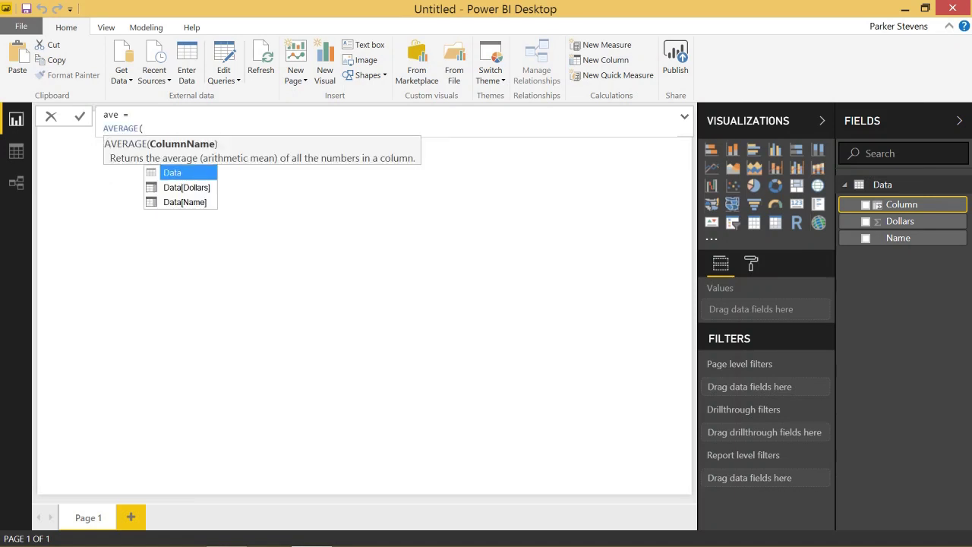
pyautogui.write('d')
pyautogui.press('Down')
pyautogui.press('Tab')
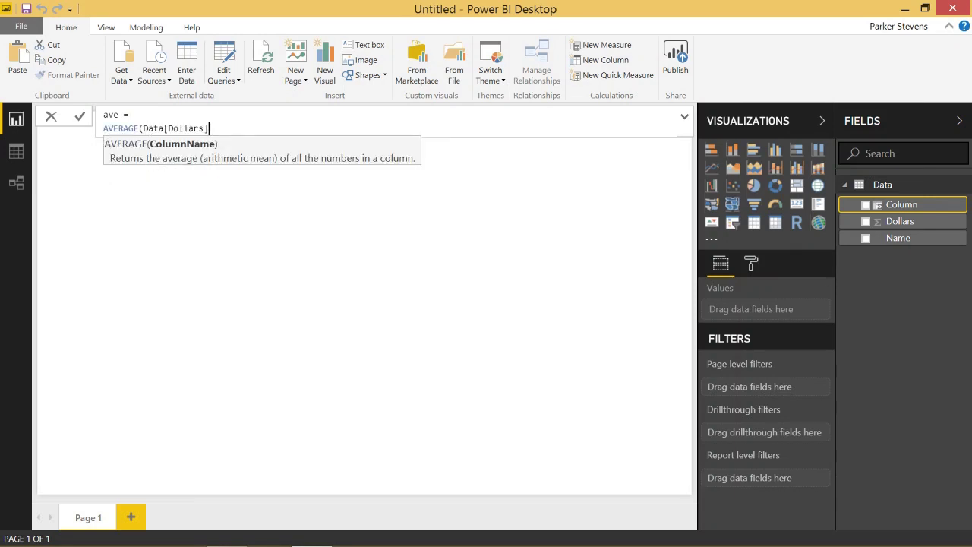
pyautogui.write(')')
pyautogui.press('Return')
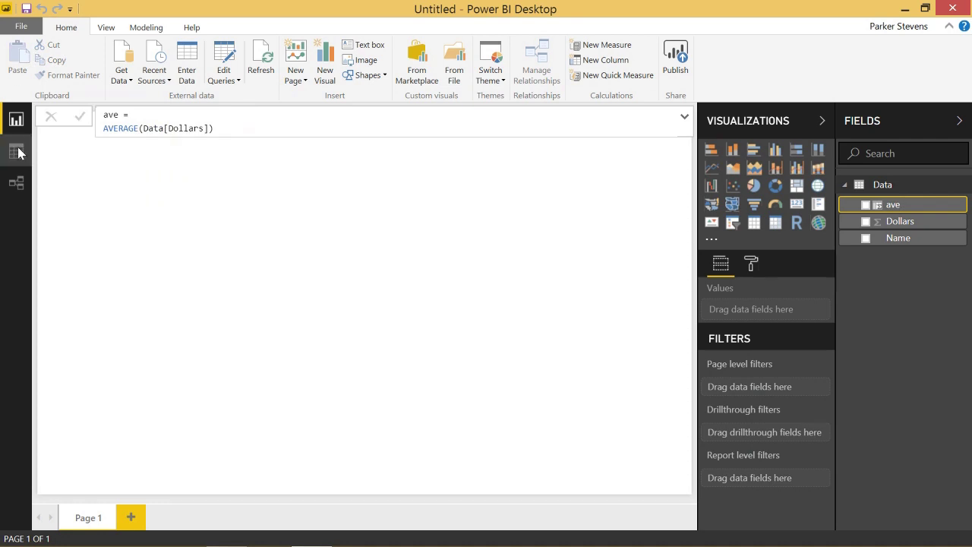
# Switch to Data view to see every row's ave value of 77.5.
pyautogui.click(16, 151)
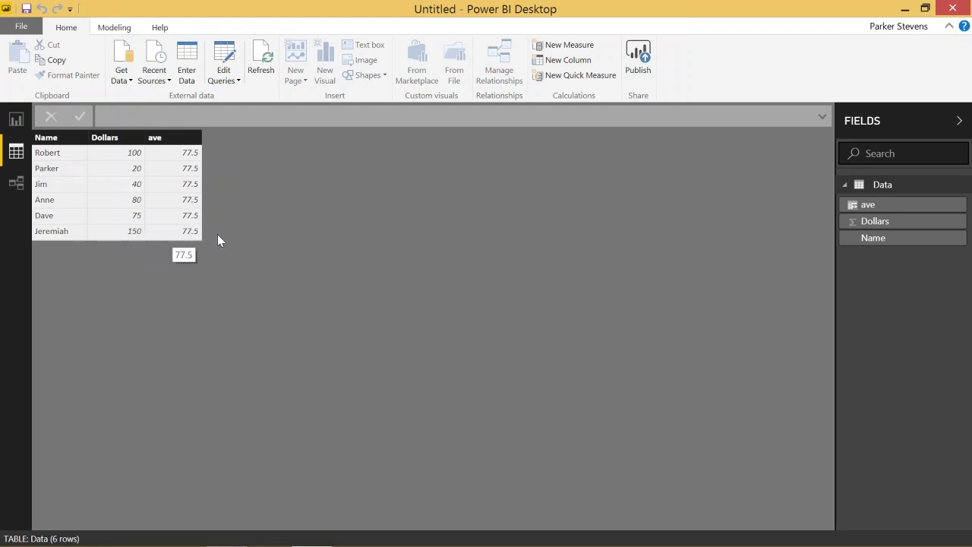
# Add a KPI column whose IF returns 1 when Dollars exceeds Data[ave] + 2.5.
pyautogui.rightClick(907, 184)
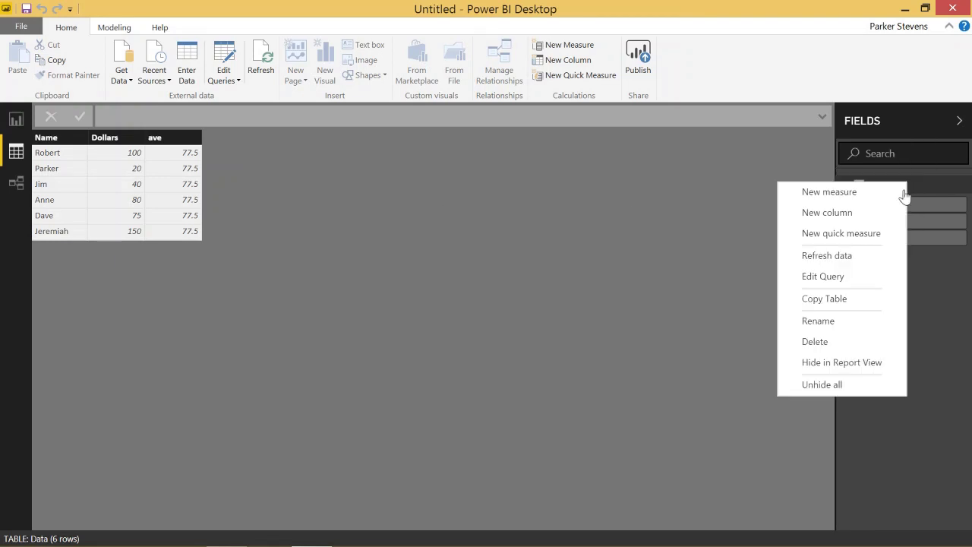
pyautogui.click(857, 218)
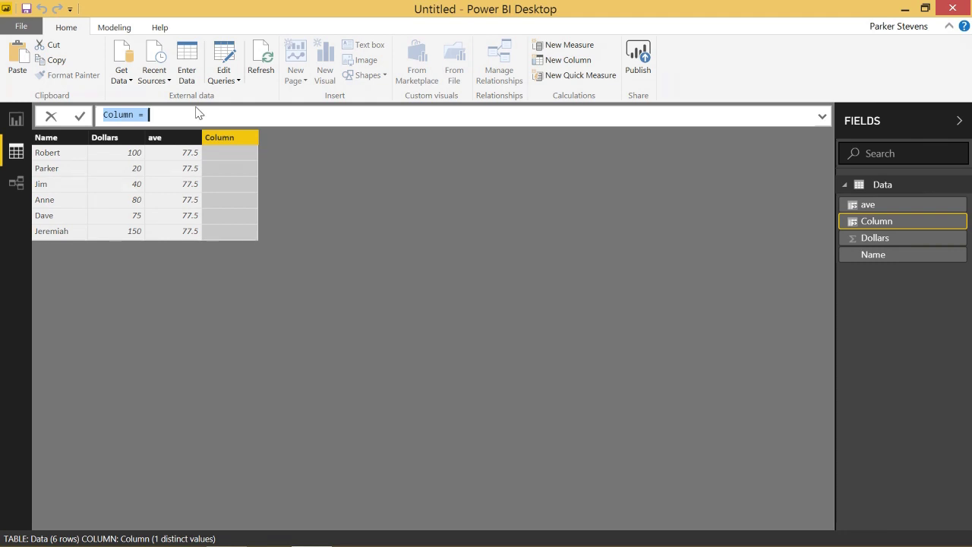
pyautogui.write('KPI =')
pyautogui.hotkey('shift', 'Return')
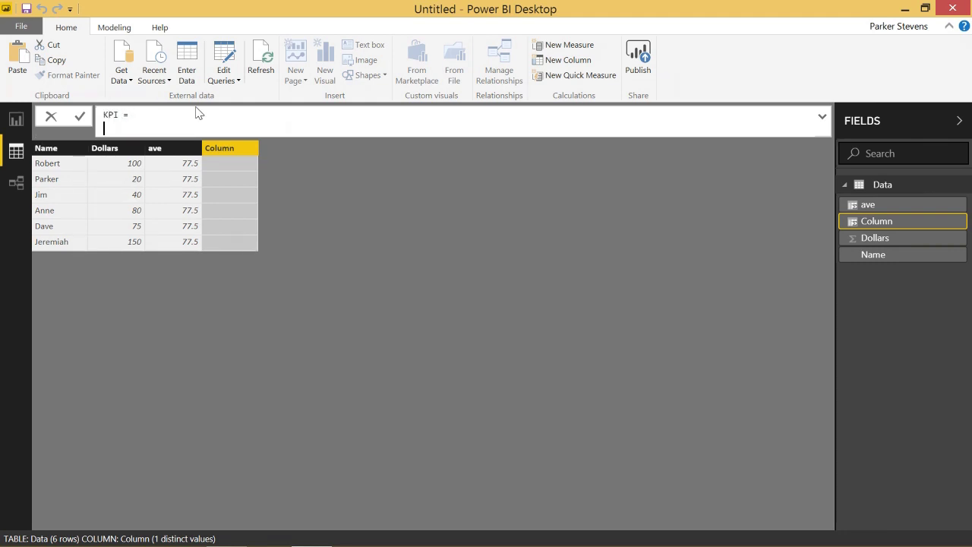
pyautogui.write('IF(')
pyautogui.hotkey('shift', 'Return')
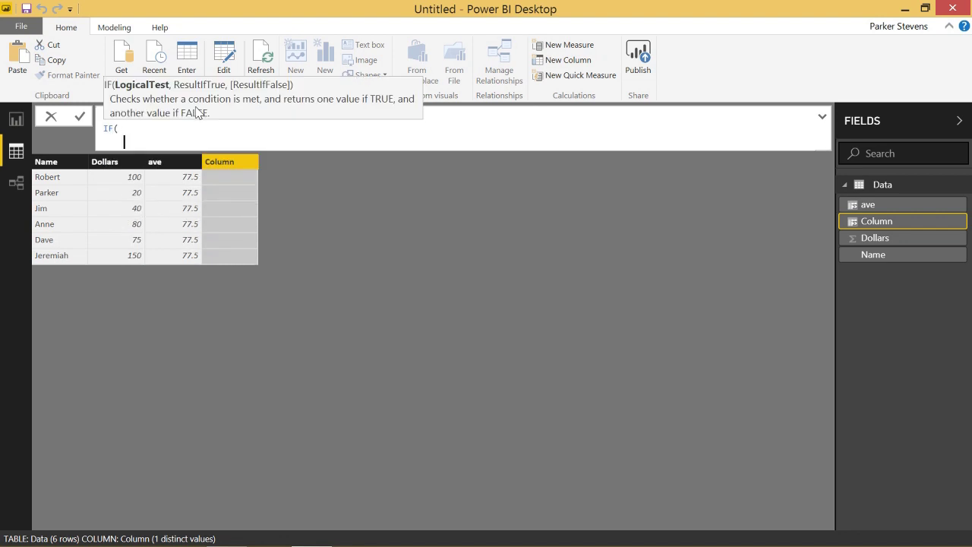
pyautogui.write('Data[Dollars] > av')
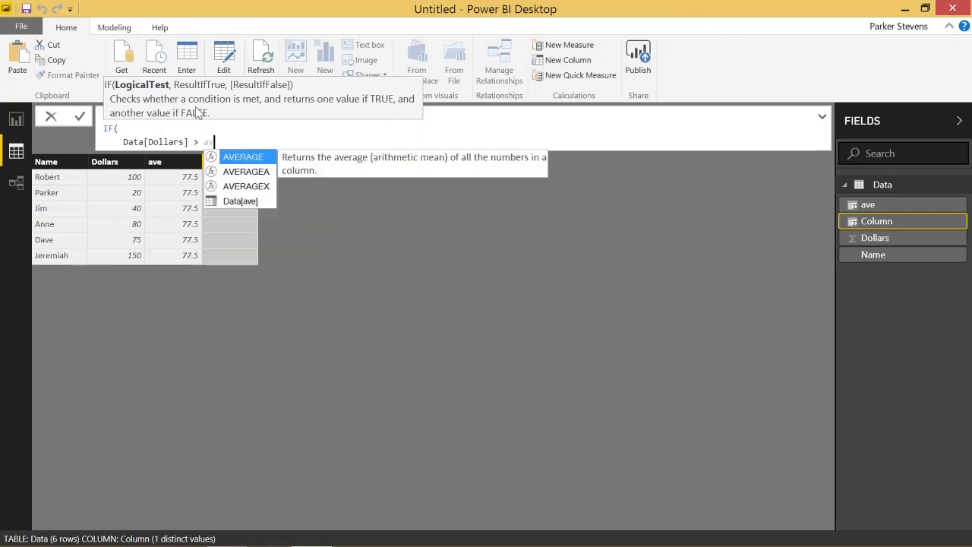
pyautogui.press('Down')
pyautogui.press('Down')
pyautogui.press('Down')
pyautogui.press('Tab')
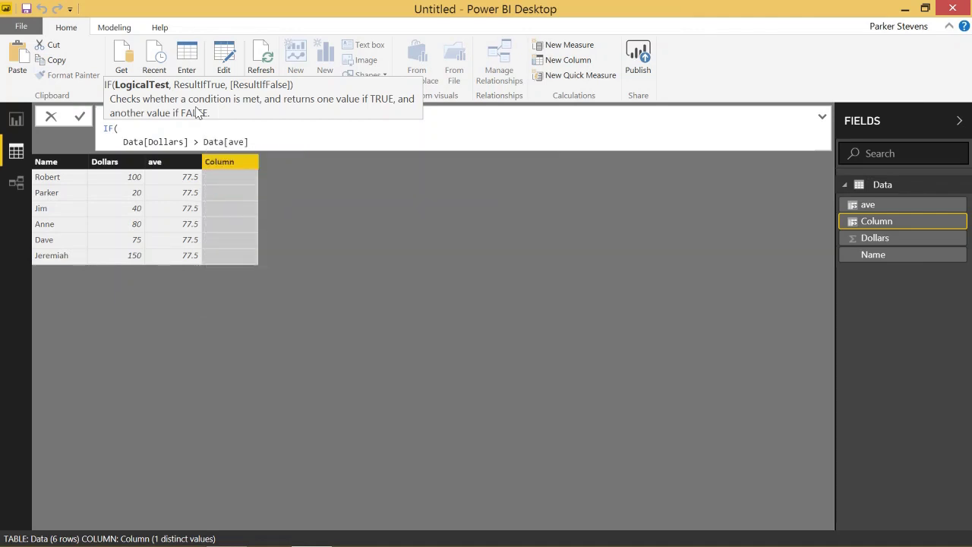
pyautogui.press('Left')
pyautogui.press('Left')
pyautogui.press('Left')
pyautogui.press('Left')
pyautogui.press('Left')
pyautogui.press('Left')
pyautogui.press('Left')
pyautogui.press('Left')
pyautogui.press('Left')
pyautogui.write('(')
pyautogui.press('Right')
pyautogui.press('Right')
pyautogui.press('Right')
pyautogui.press('Right')
pyautogui.press('Right')
pyautogui.press('Right')
pyautogui.press('Right')
pyautogui.press('Right')
pyautogui.press('Right')
pyautogui.write('+ 2.5),')
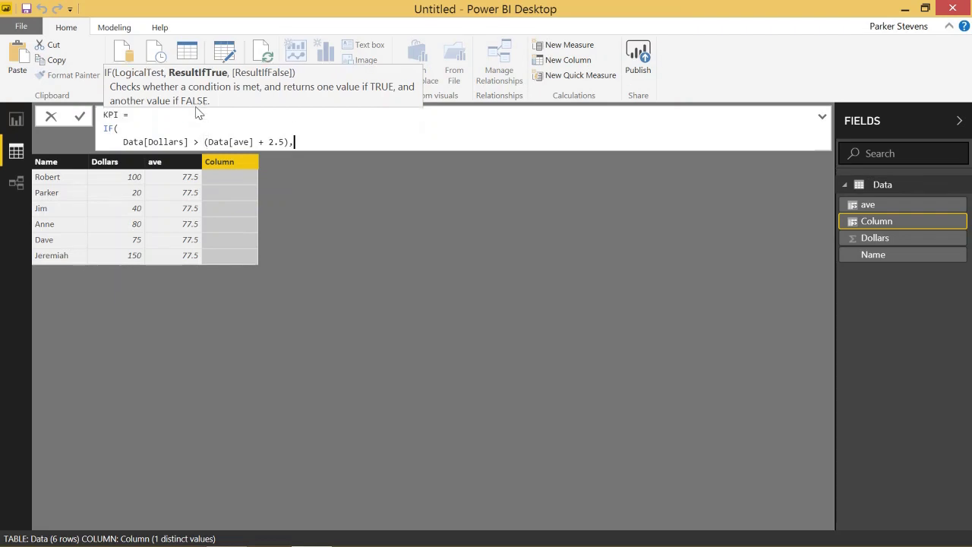
pyautogui.hotkey('shift', 'Return')
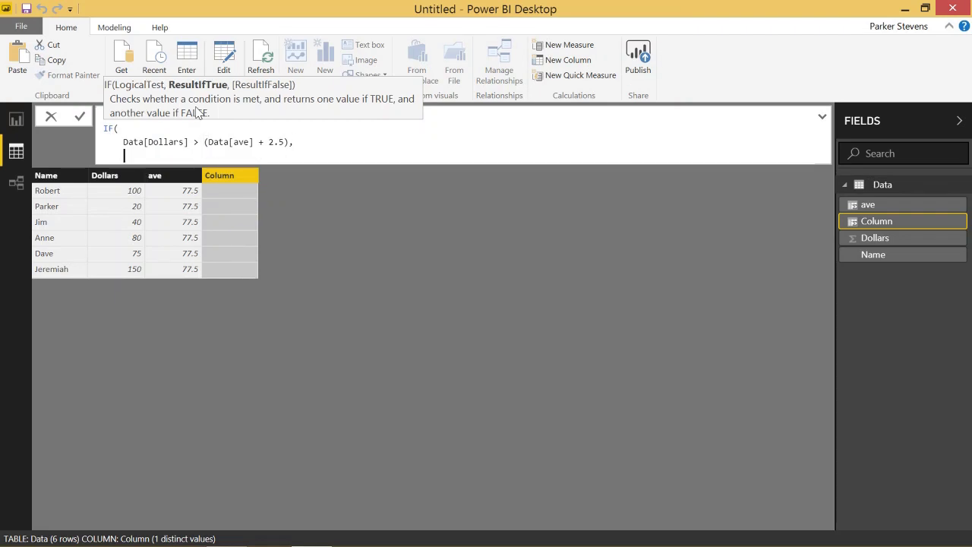
pyautogui.write('1,')
pyautogui.hotkey('shift', 'Return')
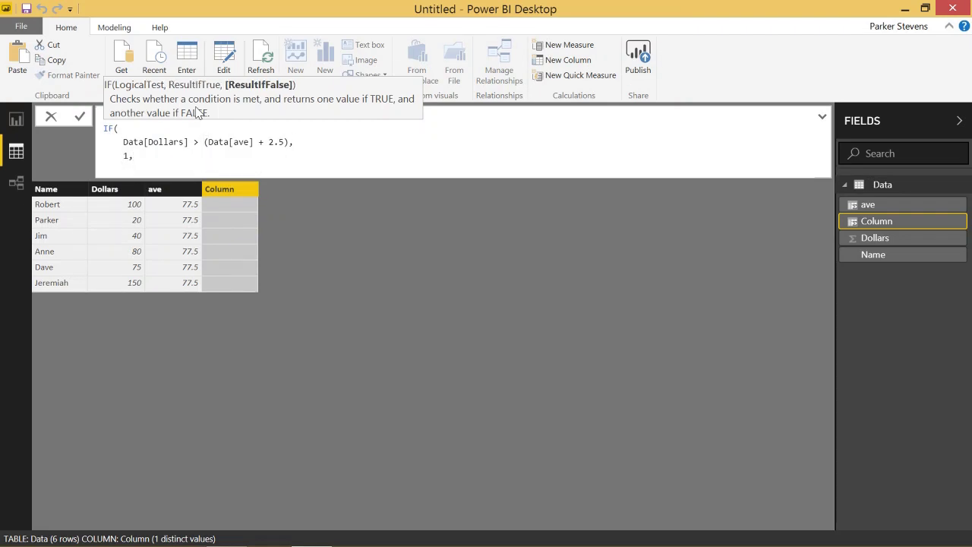
# Nest a second IF returning 0 when Dollars exceeds Data[ave] - 7.5, otherwise -1.
pyautogui.write('IF(')
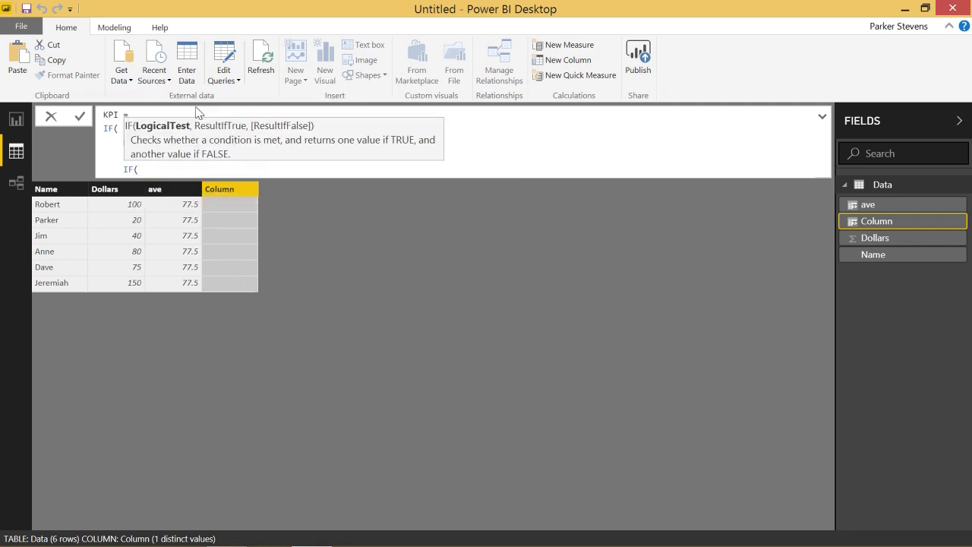
pyautogui.hotkey('shift', 'Return')
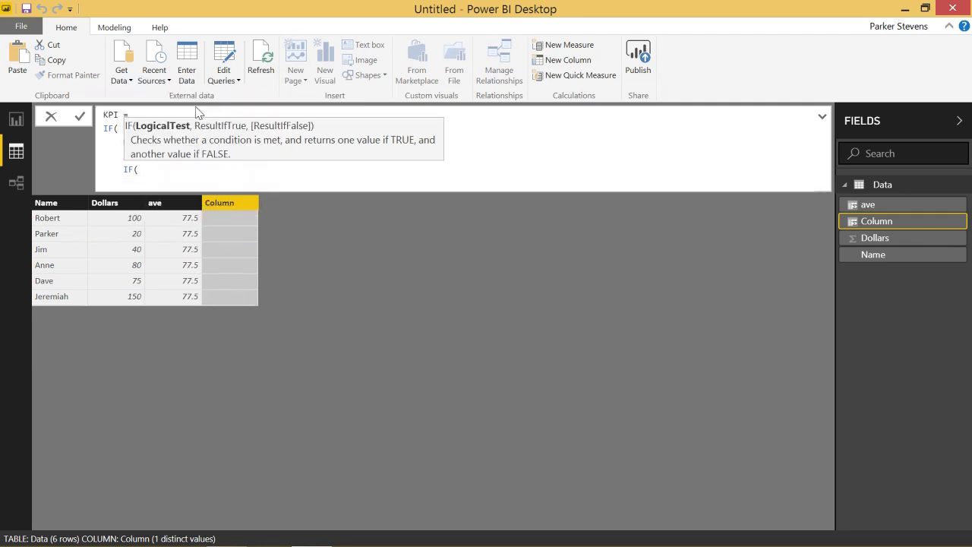
pyautogui.write('Data[Dollars] ')
pyautogui.write('>')
pyautogui.write(' (Da')
pyautogui.press('Down')
pyautogui.press('Down')
pyautogui.press('Down')
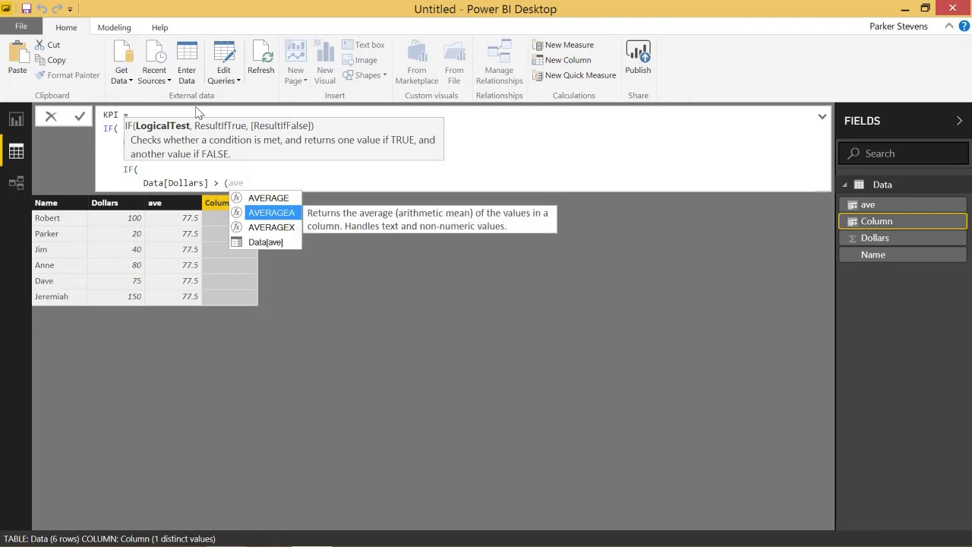
pyautogui.press('Tab')
pyautogui.write('- ')
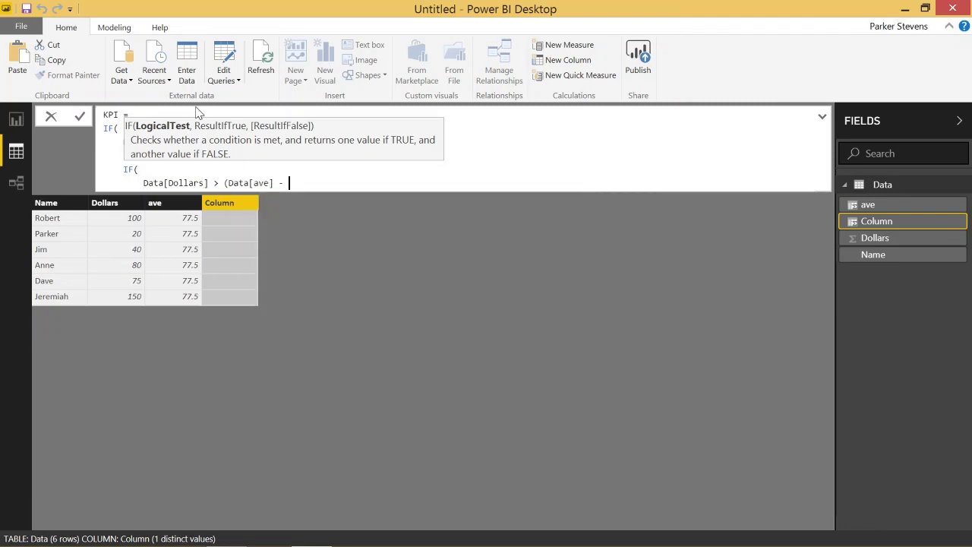
pyautogui.write('7.5),')
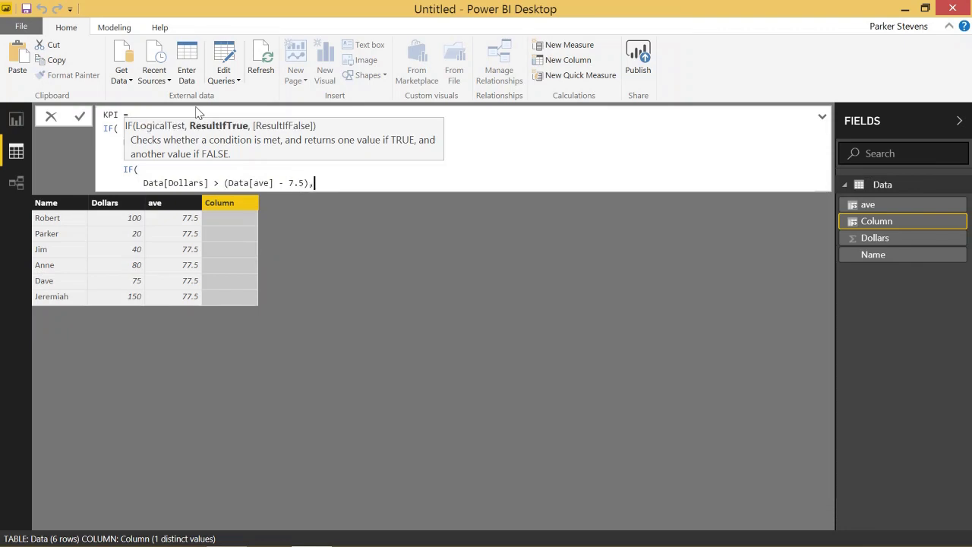
pyautogui.hotkey('shift', 'Return')
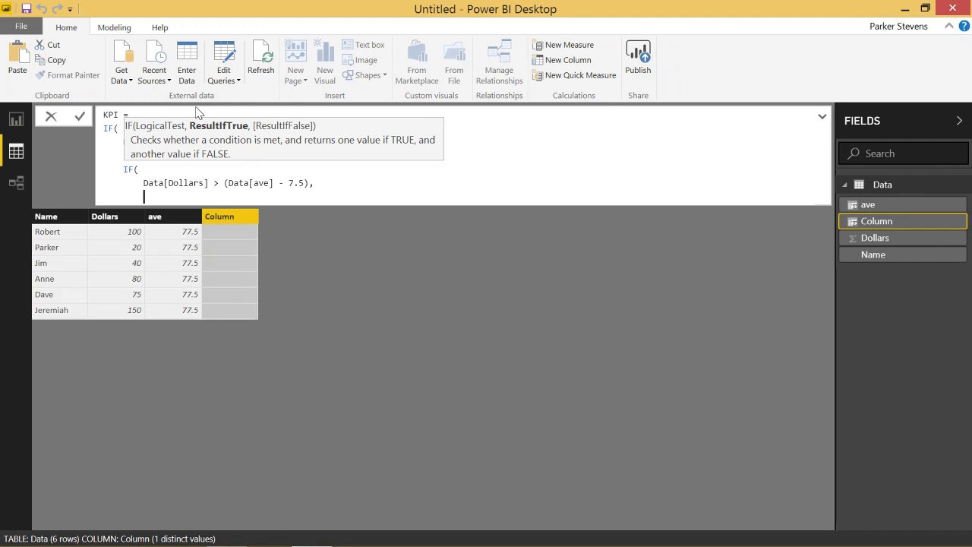
pyautogui.write('0,')
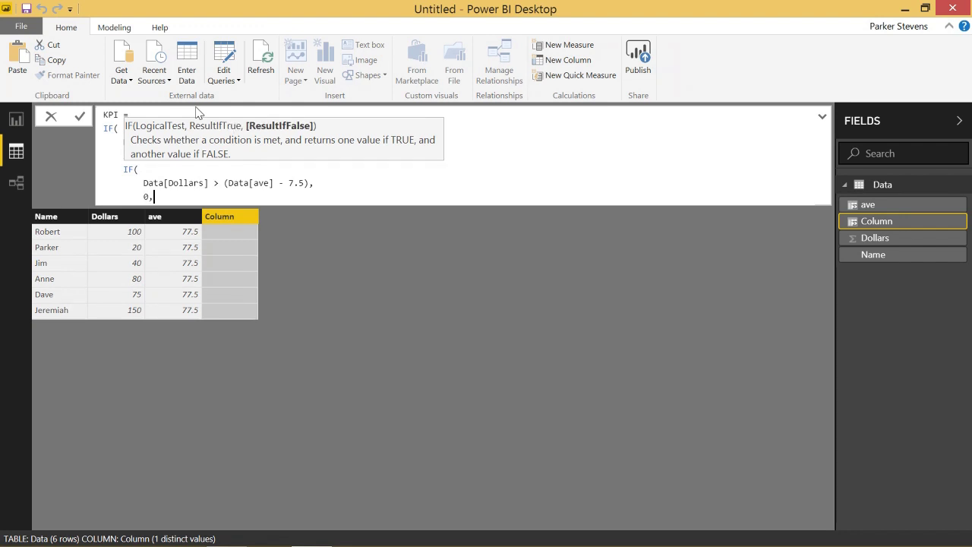
pyautogui.hotkey('shift', 'Return')
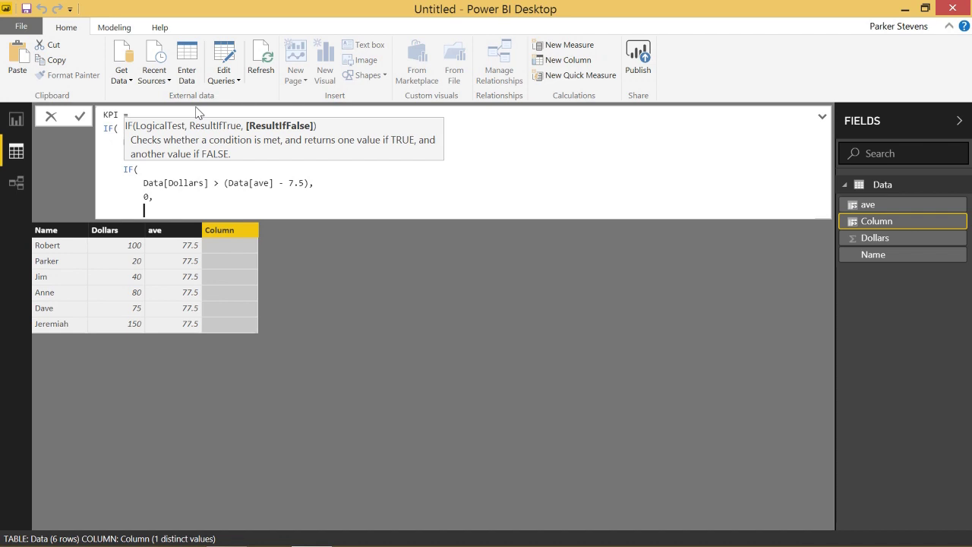
pyautogui.write('-1')
pyautogui.hotkey('shift', 'Return')
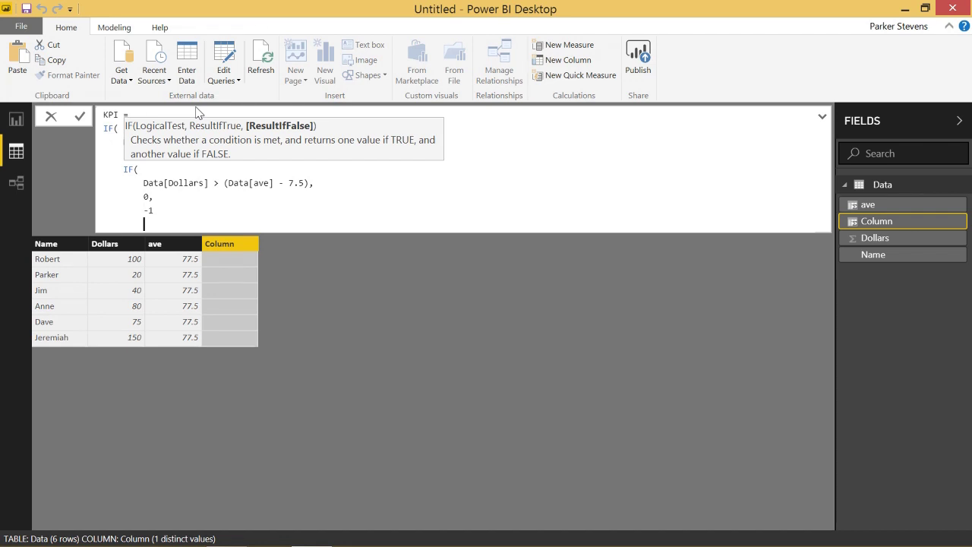
pyautogui.write(')')
pyautogui.hotkey('shift', 'Return')
pyautogui.write(')')
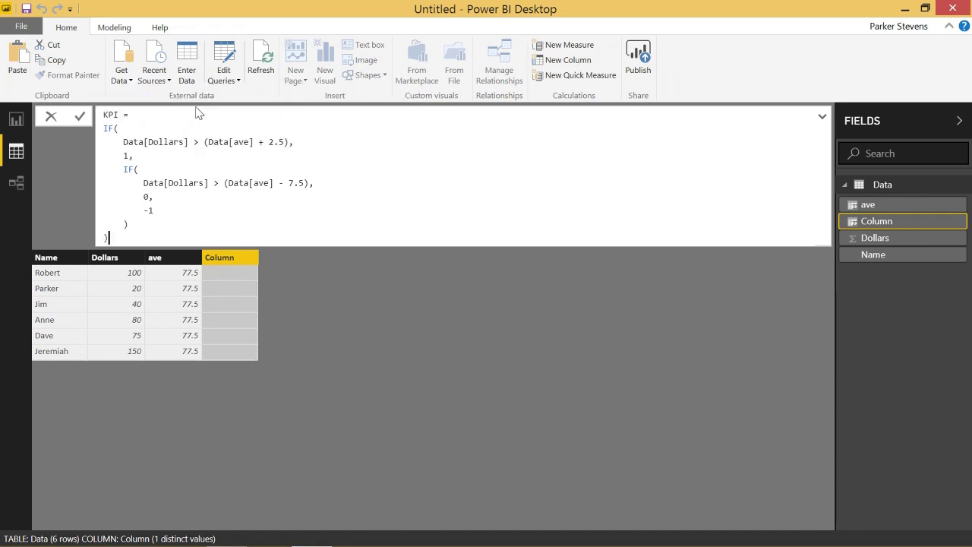
pyautogui.press('Return')
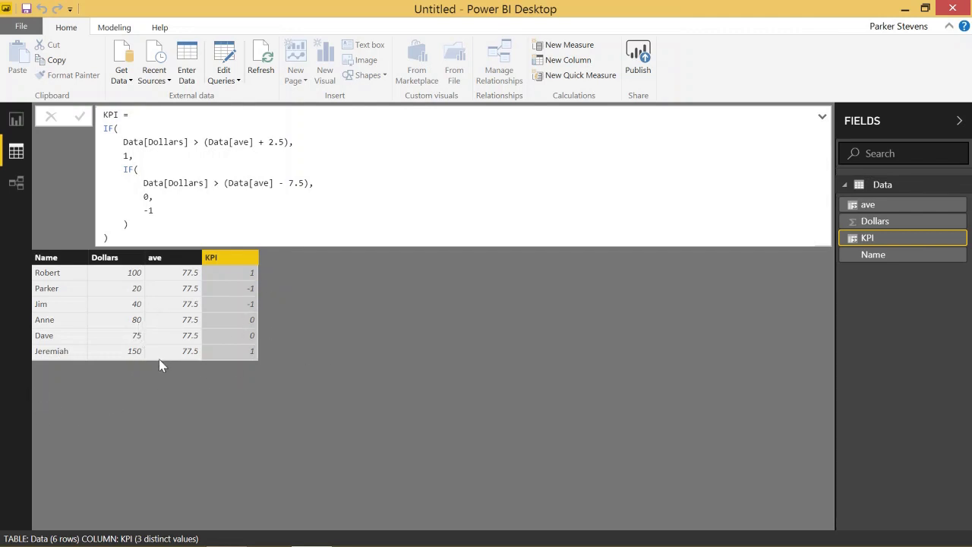
# In Report view, change the KPI field's data type to Text on the Modeling tab.
pyautogui.click(16, 119)
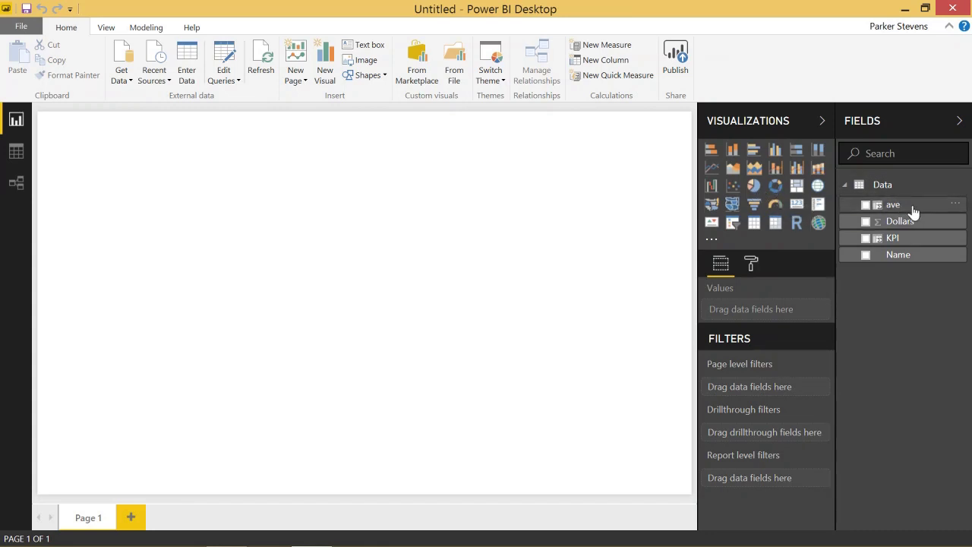
pyautogui.click(903, 238)
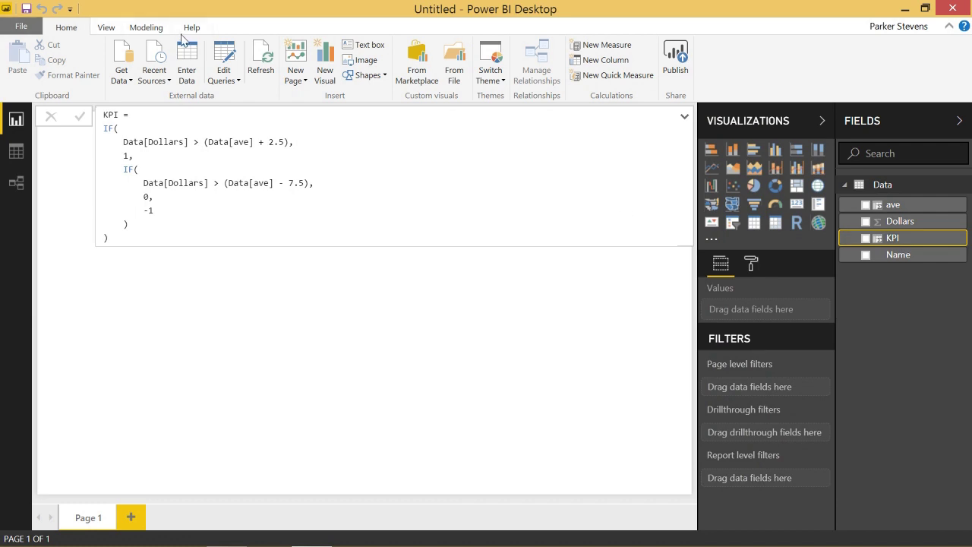
pyautogui.click(141, 31)
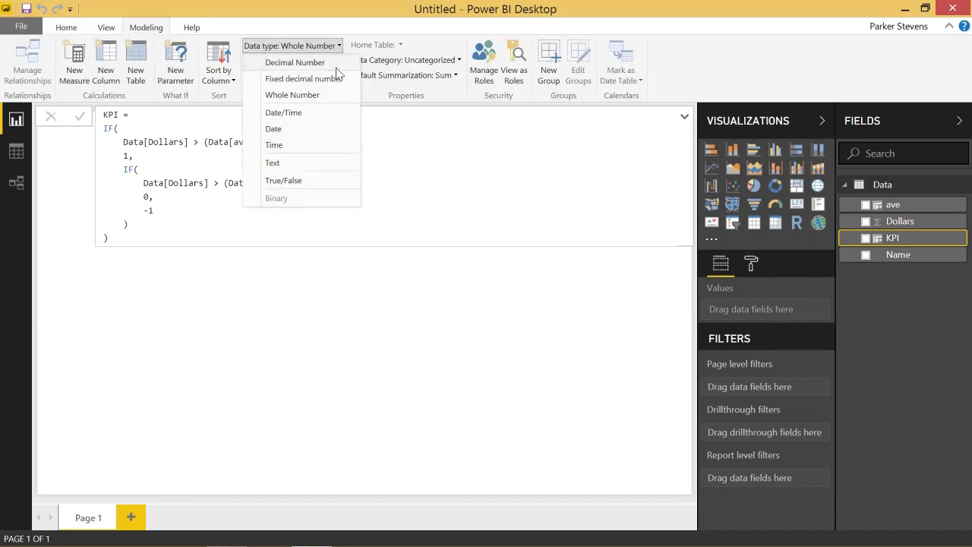
pyautogui.click(293, 163)
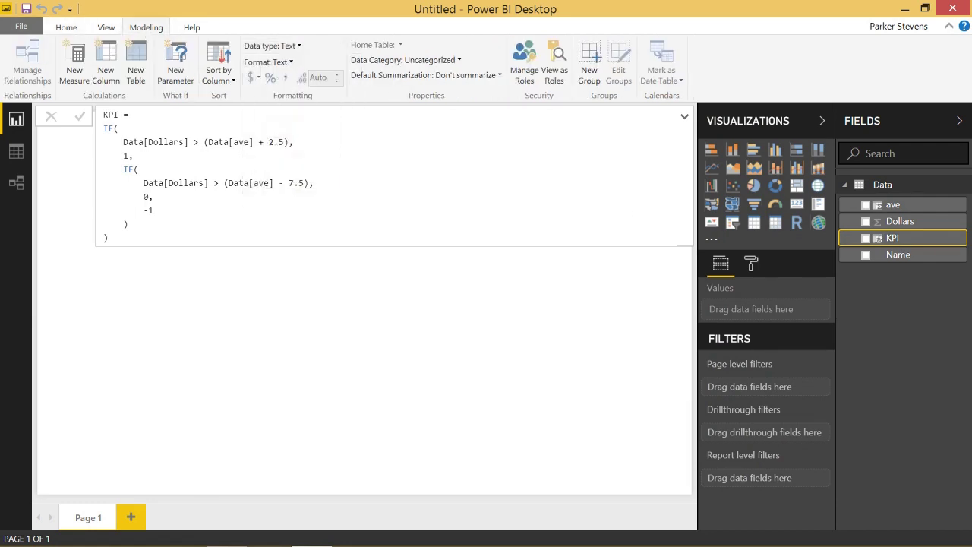
pyautogui.click(362, 383)
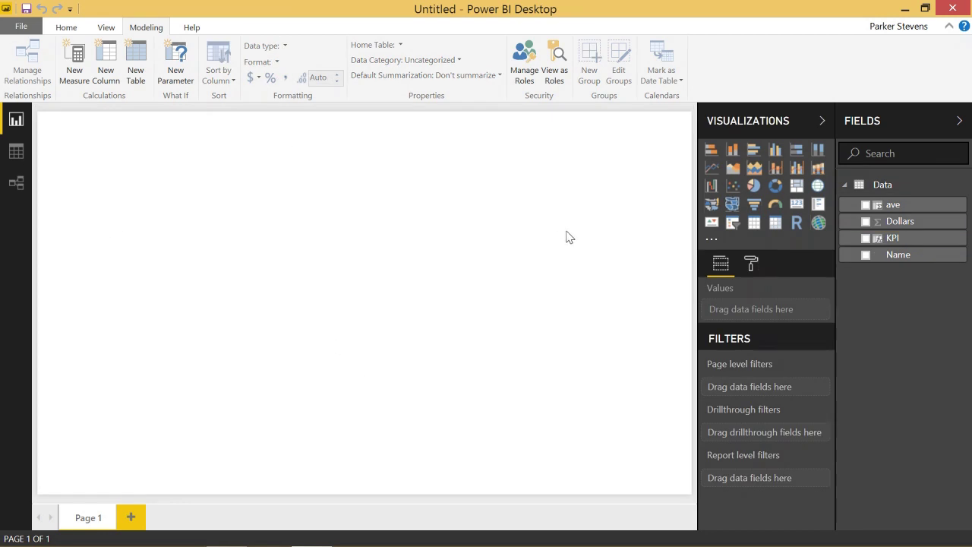
# Add a donut chart with KPI as the legend and Count of KPI as values.
pyautogui.click(774, 186)
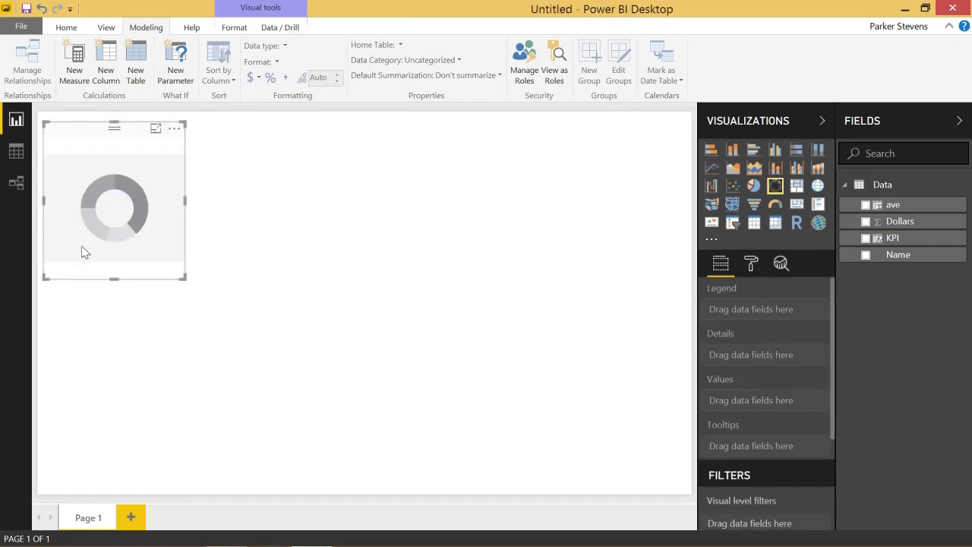
pyautogui.moveTo(80, 250); pyautogui.dragTo(299, 251)
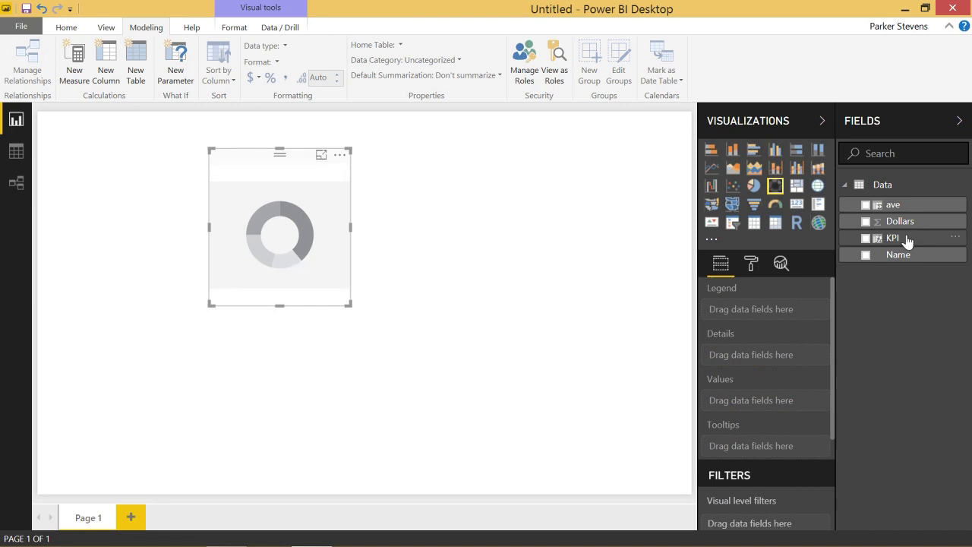
pyautogui.moveTo(906, 241); pyautogui.dragTo(774, 310)
pyautogui.moveTo(938, 236); pyautogui.dragTo(767, 408)
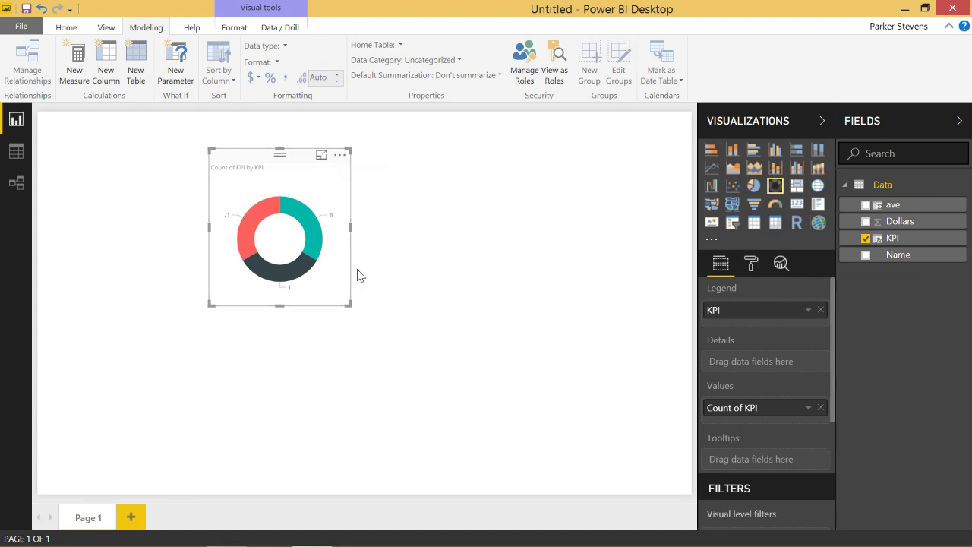
# In Data colors, make the KPI 1 segment teal and the KPI 0 segment yellow.
pyautogui.click(751, 262)
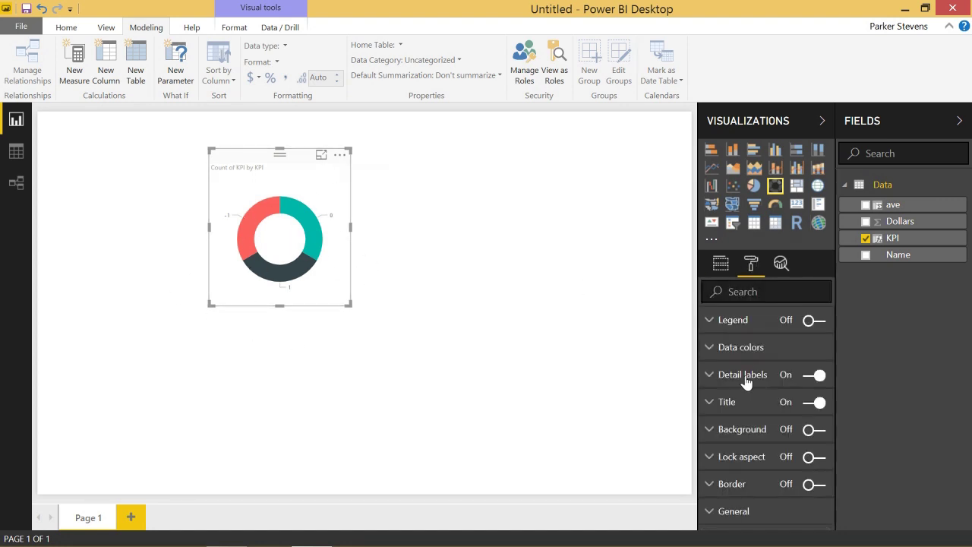
pyautogui.click(741, 350)
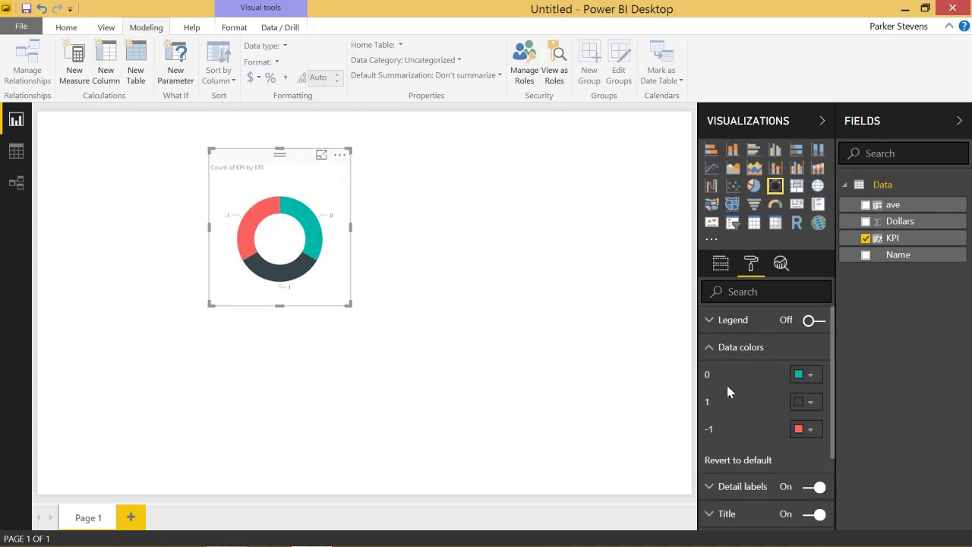
pyautogui.click(801, 405)
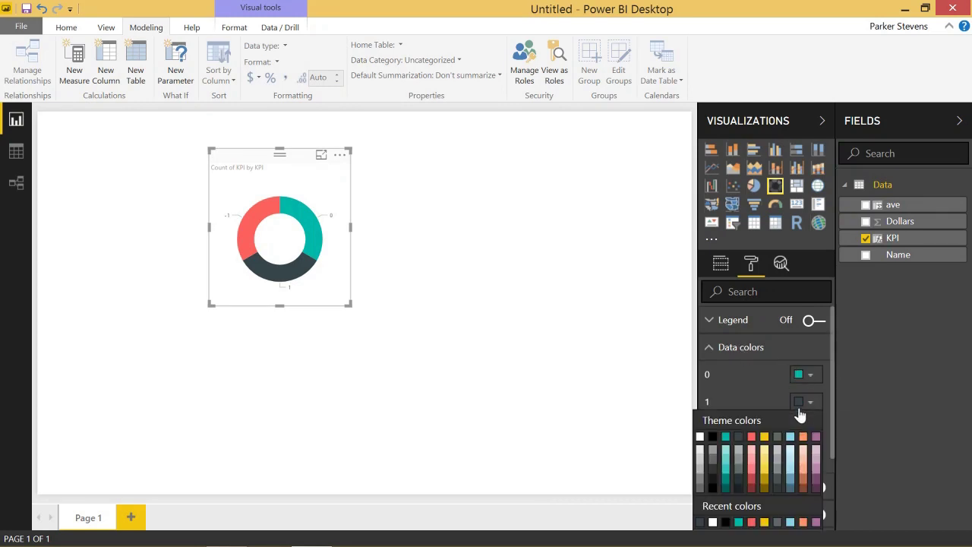
pyautogui.click(726, 437)
pyautogui.click(807, 376)
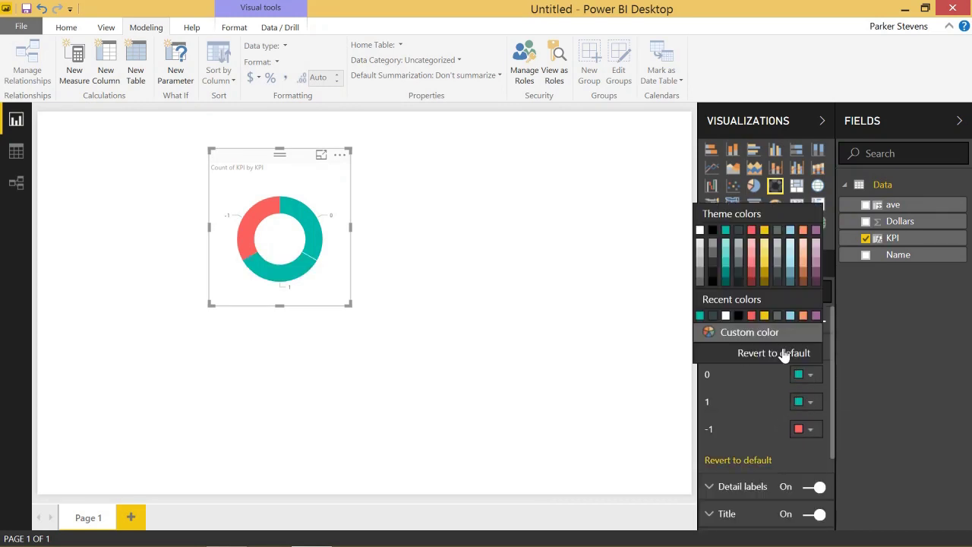
pyautogui.click(764, 316)
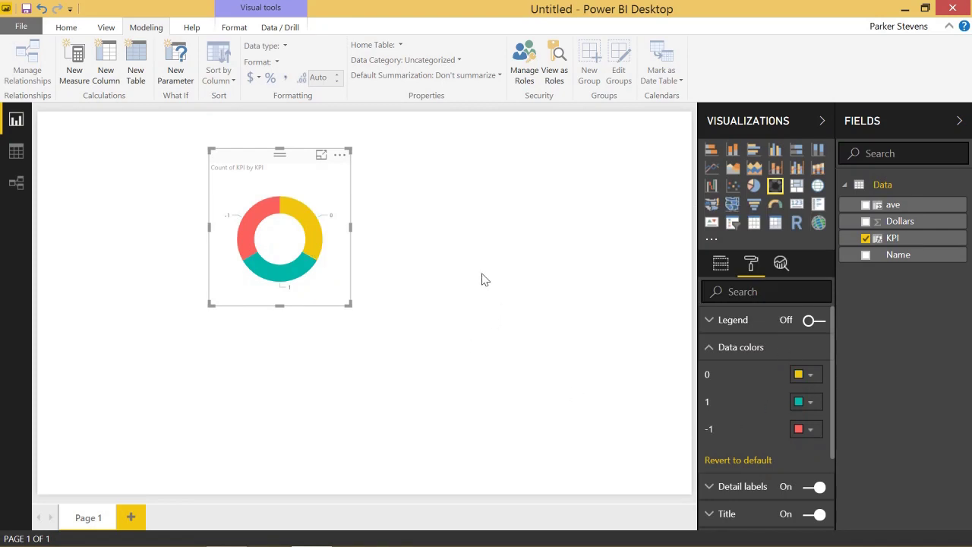
# Add a Name slicer at the upper right and click through several people to filter the donut.
pyautogui.click(552, 242)
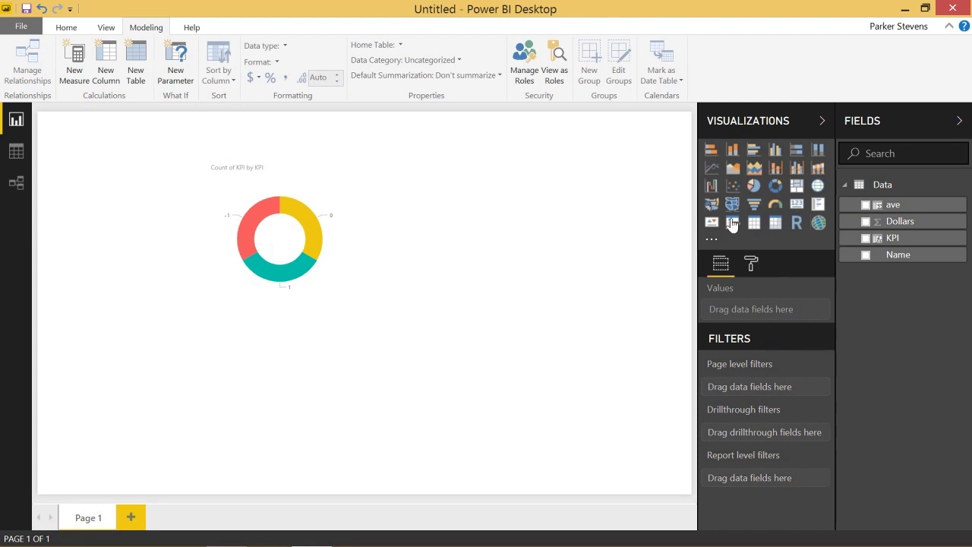
pyautogui.click(731, 223)
pyautogui.moveTo(114, 380); pyautogui.dragTo(490, 263)
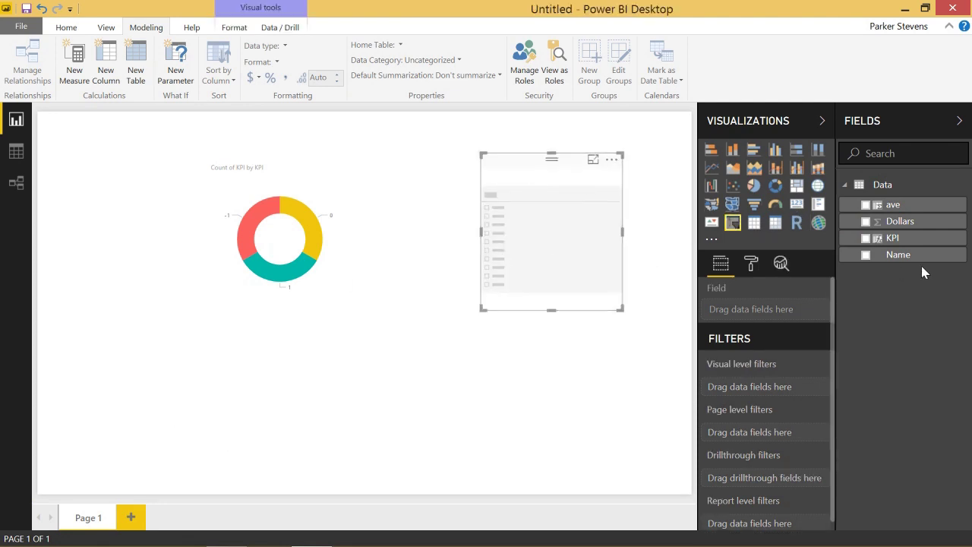
pyautogui.moveTo(915, 257); pyautogui.dragTo(562, 258)
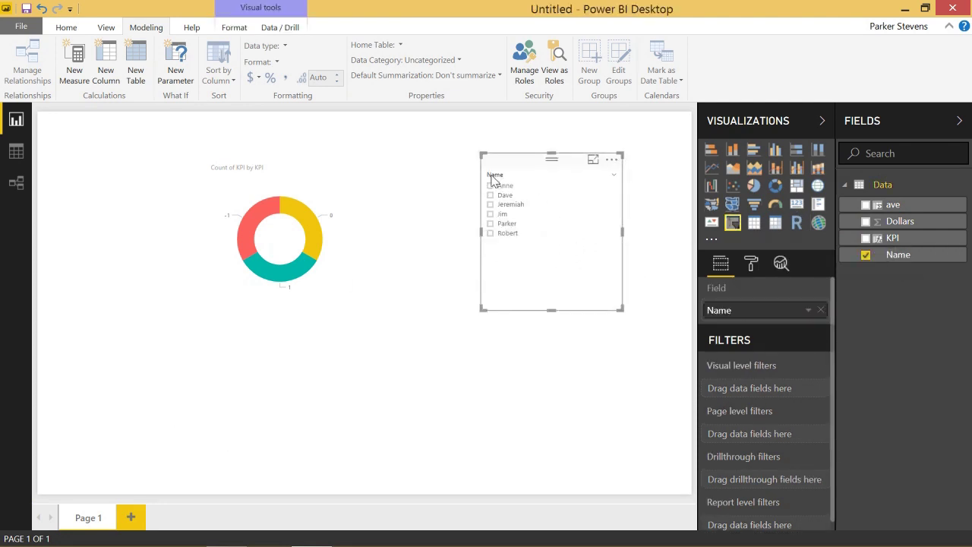
pyautogui.click(505, 186)
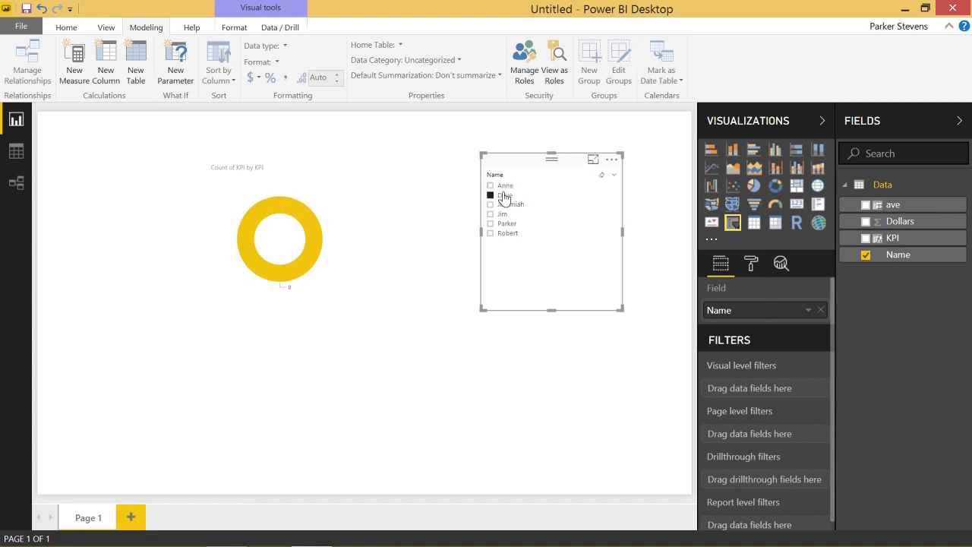
pyautogui.click(506, 204)
pyautogui.click(502, 215)
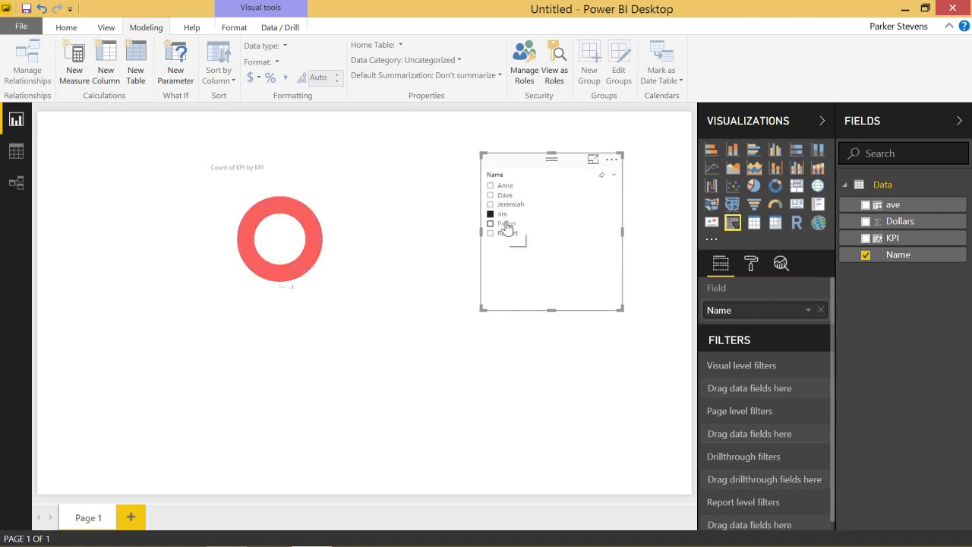
pyautogui.click(506, 233)
pyautogui.click(402, 372)
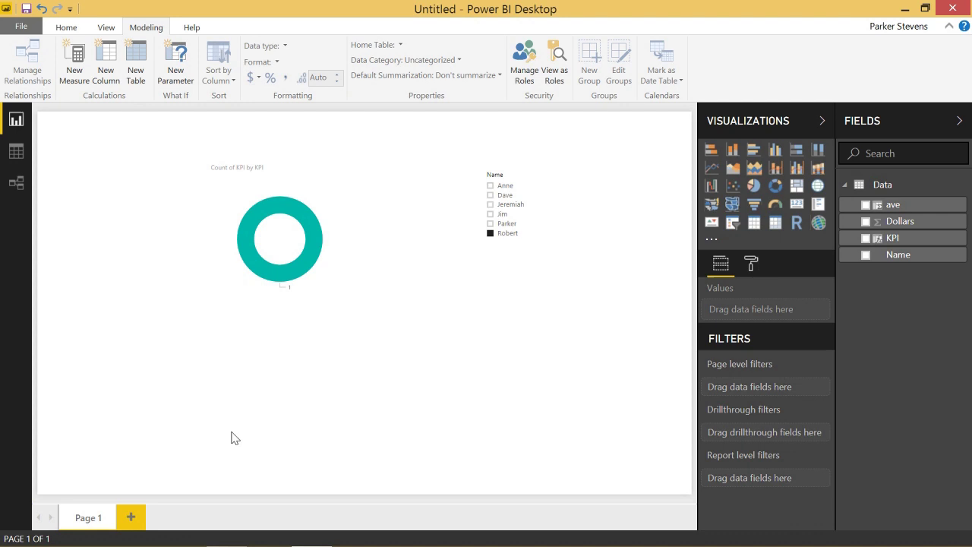
# Add a table visual containing the Name field.
pyautogui.click(754, 223)
pyautogui.moveTo(87, 419); pyautogui.dragTo(104, 421)
pyautogui.moveTo(926, 262); pyautogui.dragTo(101, 448)
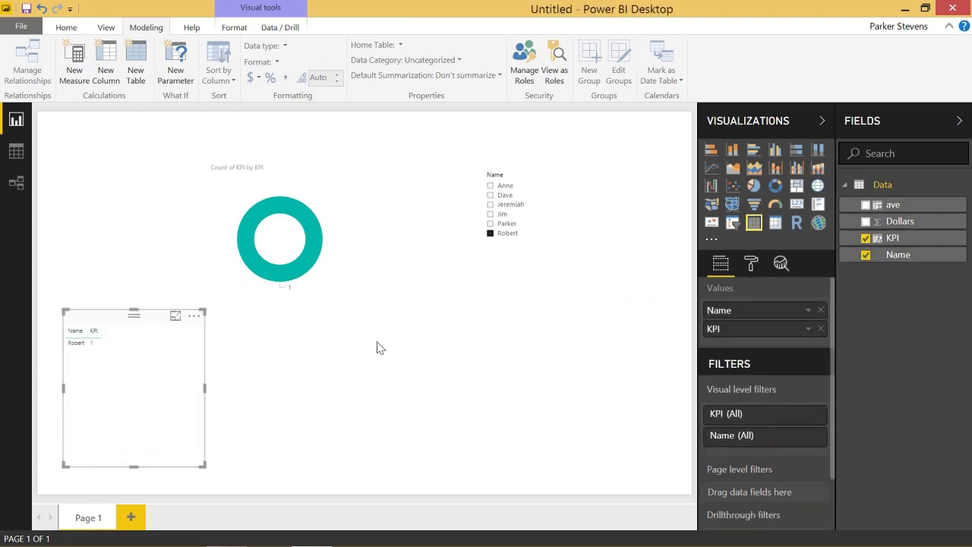
# Click through people in the slicer to check each KPI colour, then move the donut up-left.
pyautogui.click(492, 234)
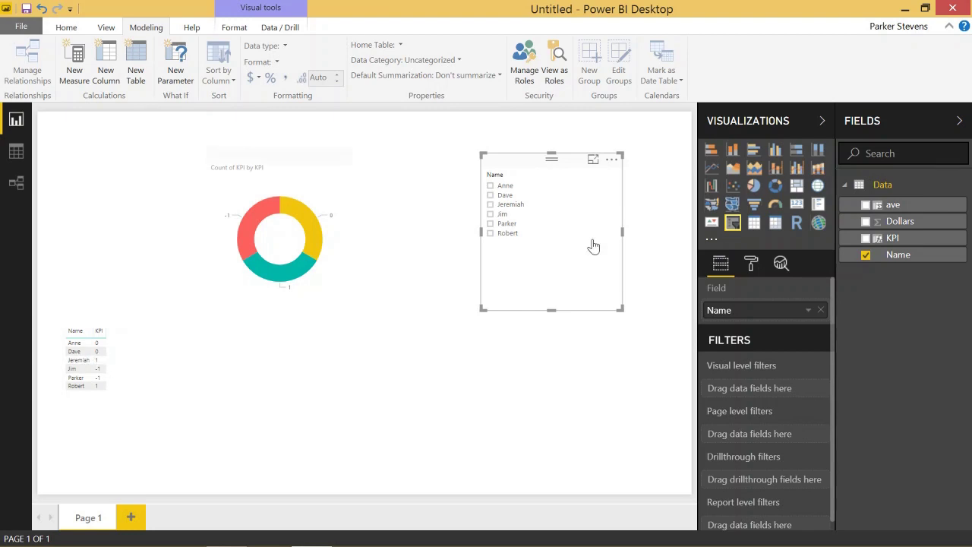
pyautogui.click(510, 233)
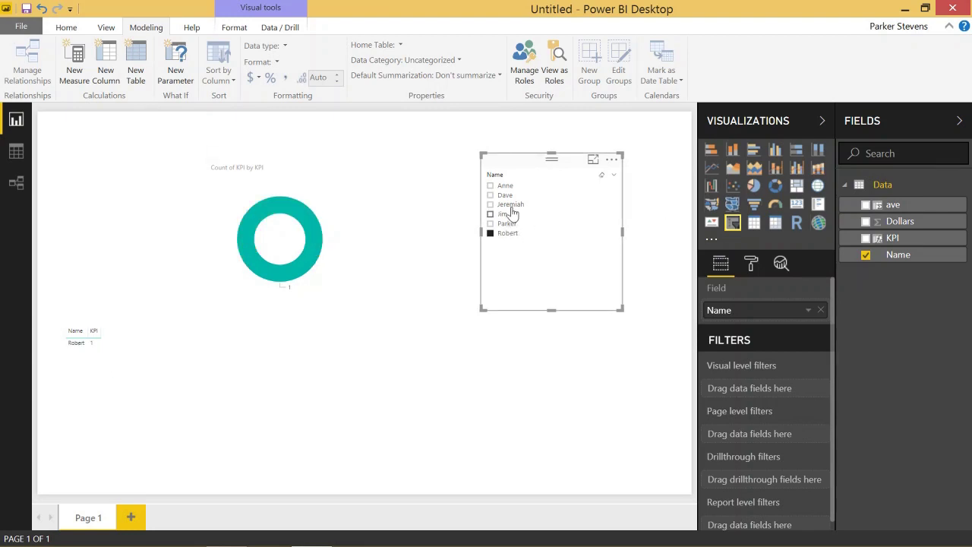
pyautogui.click(510, 195)
pyautogui.click(513, 205)
pyautogui.click(513, 205)
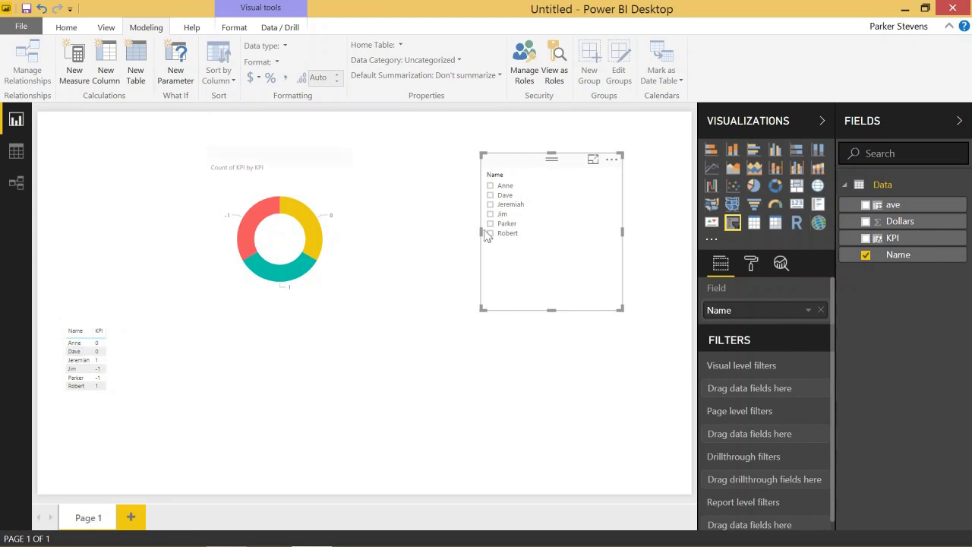
pyautogui.click(506, 187)
pyautogui.click(506, 186)
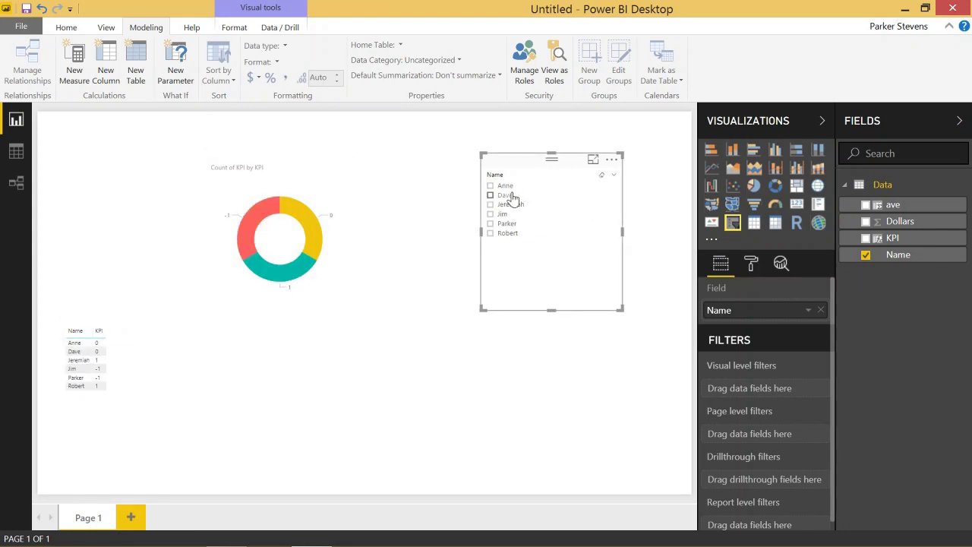
pyautogui.click(506, 195)
pyautogui.click(506, 195)
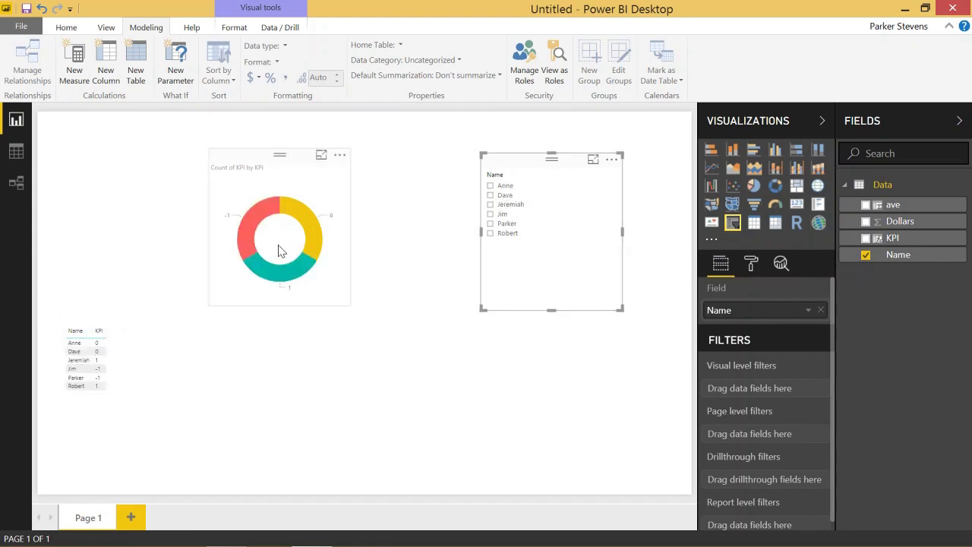
pyautogui.moveTo(279, 251); pyautogui.dragTo(255, 242)
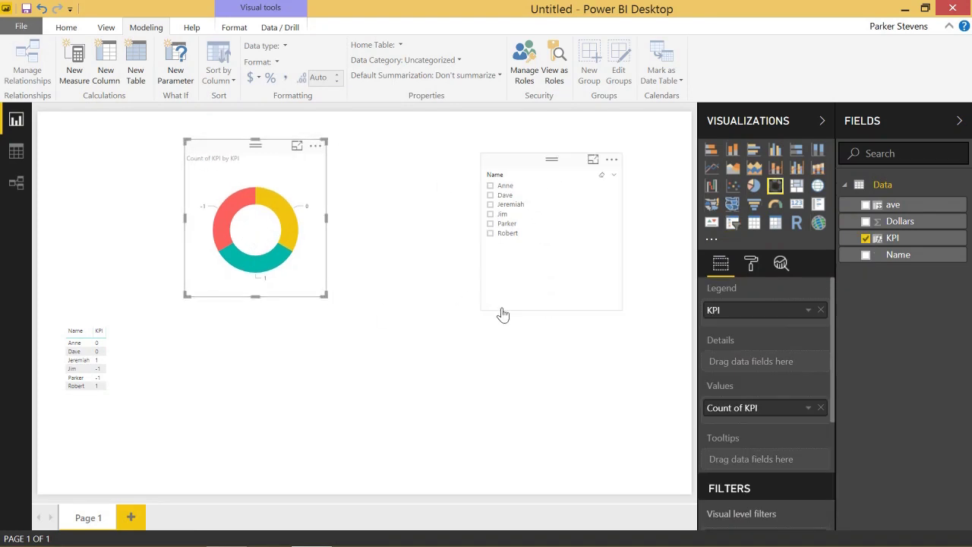
# Convert the slicer into a small name card with its category label turned off.
pyautogui.click(499, 312)
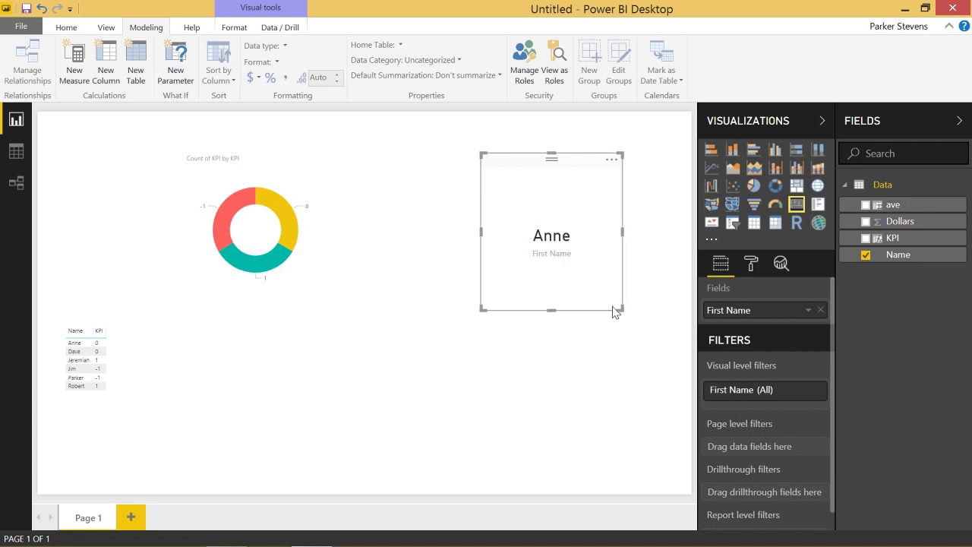
pyautogui.moveTo(617, 310); pyautogui.dragTo(291, 250)
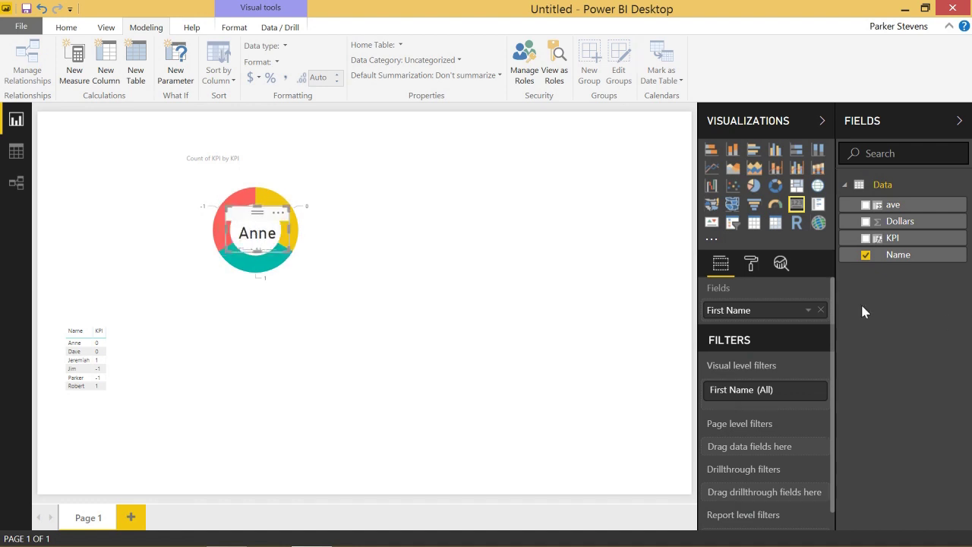
pyautogui.click(750, 263)
pyautogui.click(809, 349)
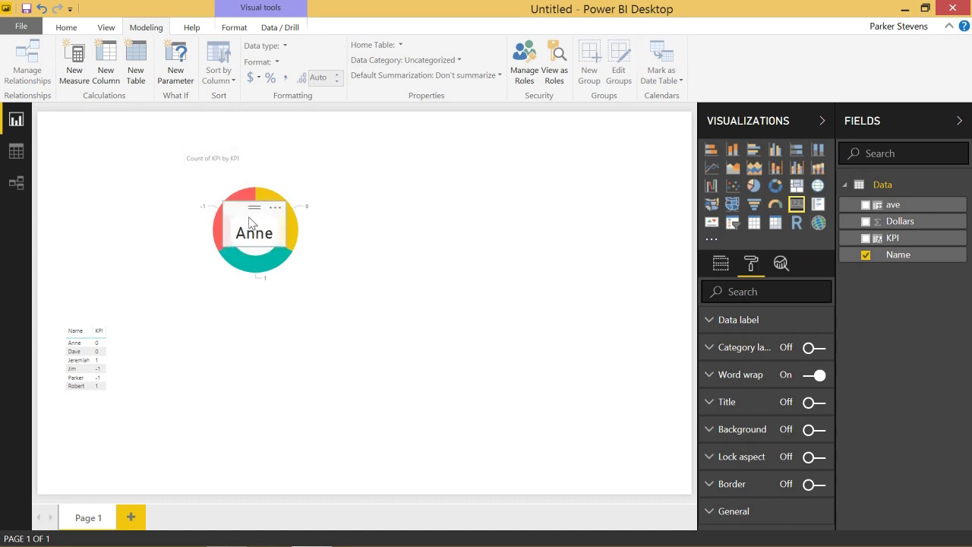
pyautogui.click(420, 269)
pyautogui.click(243, 177)
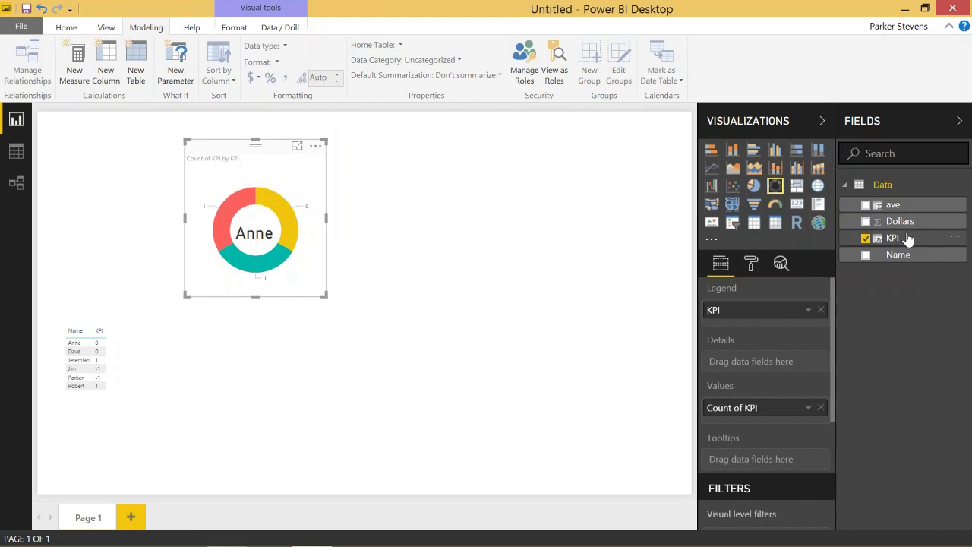
# Add a visual-level Name filter to the donut, ticking only the first person.
pyautogui.scroll(-4, 710, 459)
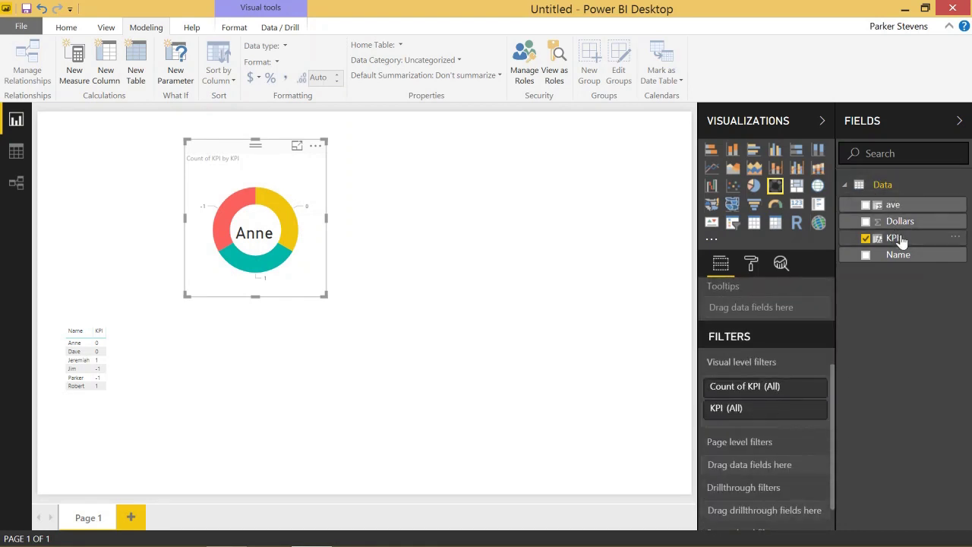
pyautogui.moveTo(909, 257); pyautogui.dragTo(775, 430)
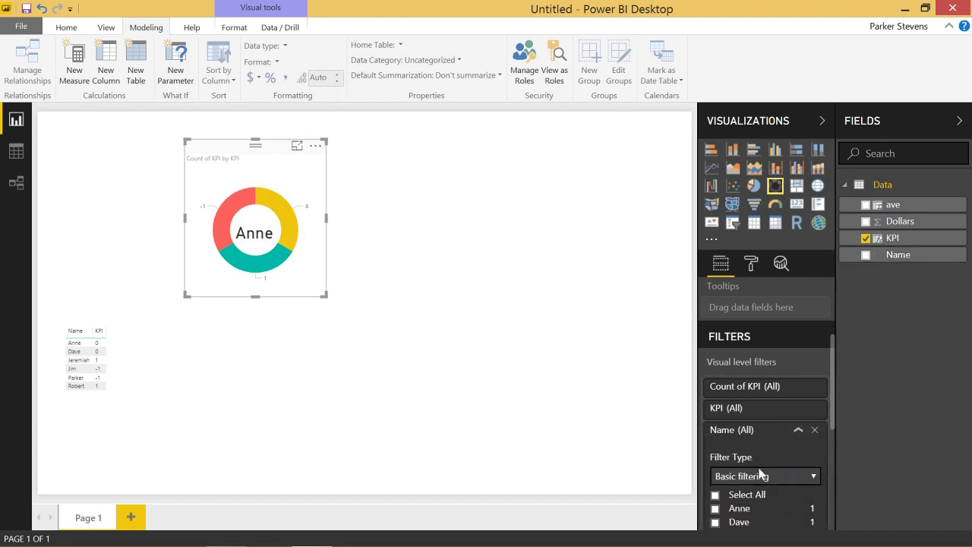
pyautogui.click(714, 509)
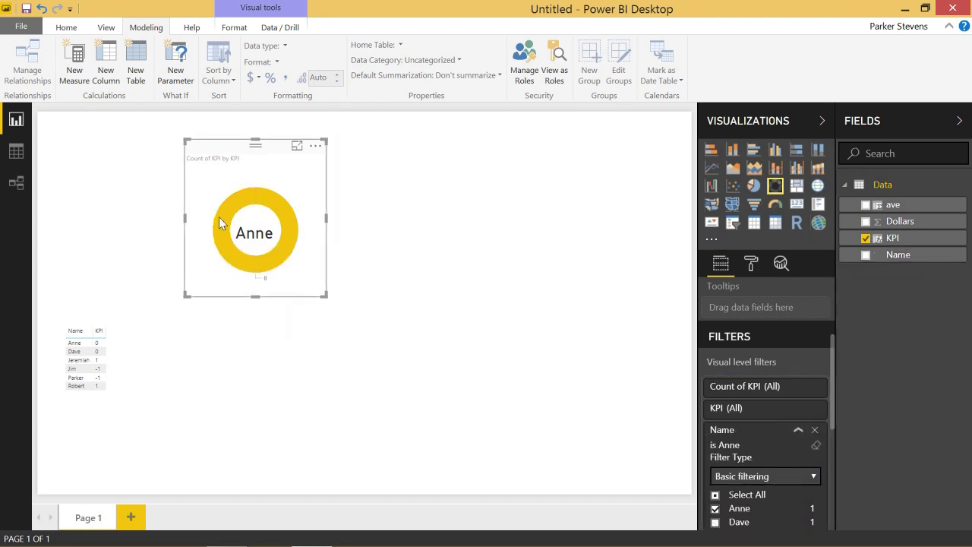
pyautogui.click(253, 238)
pyautogui.click(444, 317)
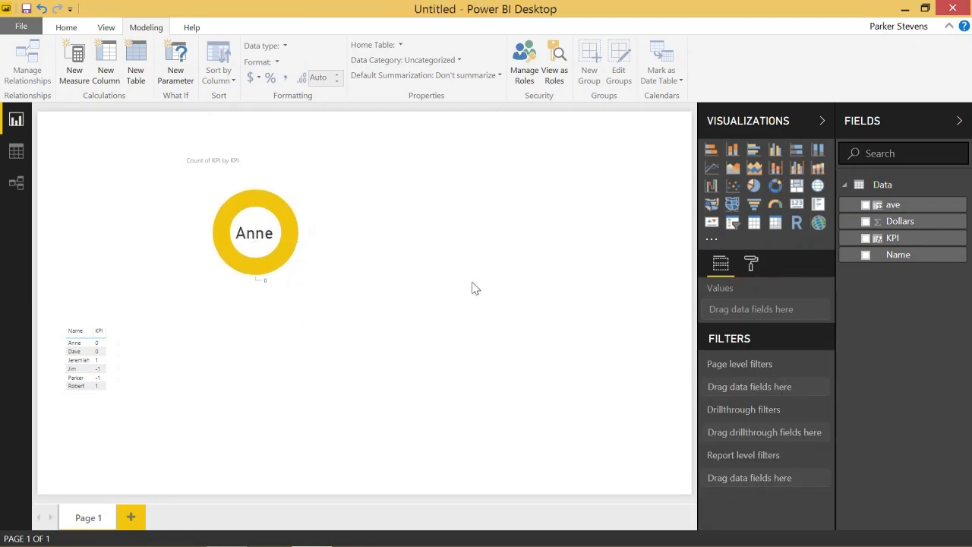
pyautogui.click(256, 157)
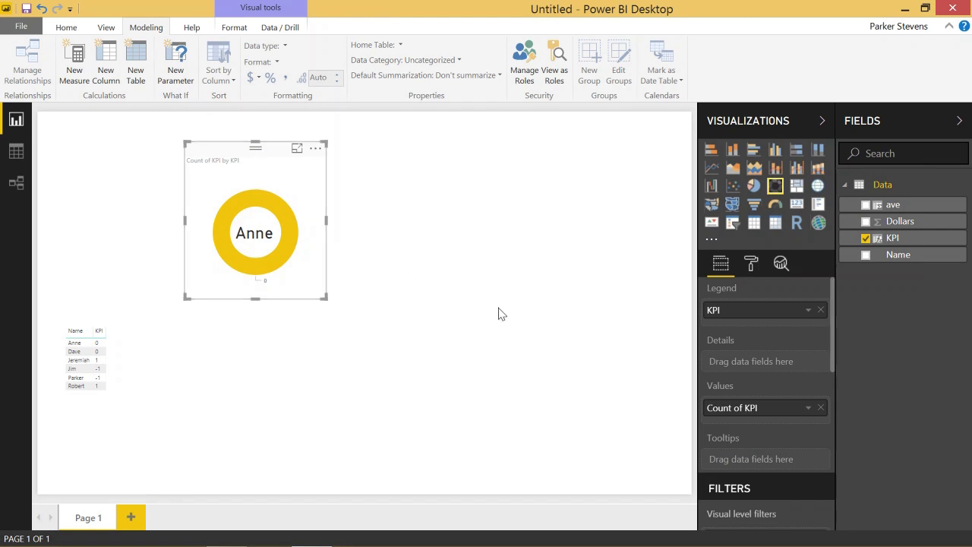
# Duplicate Anne's donut chart and place the copy below the original.
pyautogui.click(296, 347)
pyautogui.click(275, 185)
pyautogui.hotkey('ctrl', 'c')
pyautogui.hotkey('ctrl', 'v')
pyautogui.moveTo(289, 274); pyautogui.dragTo(253, 247)
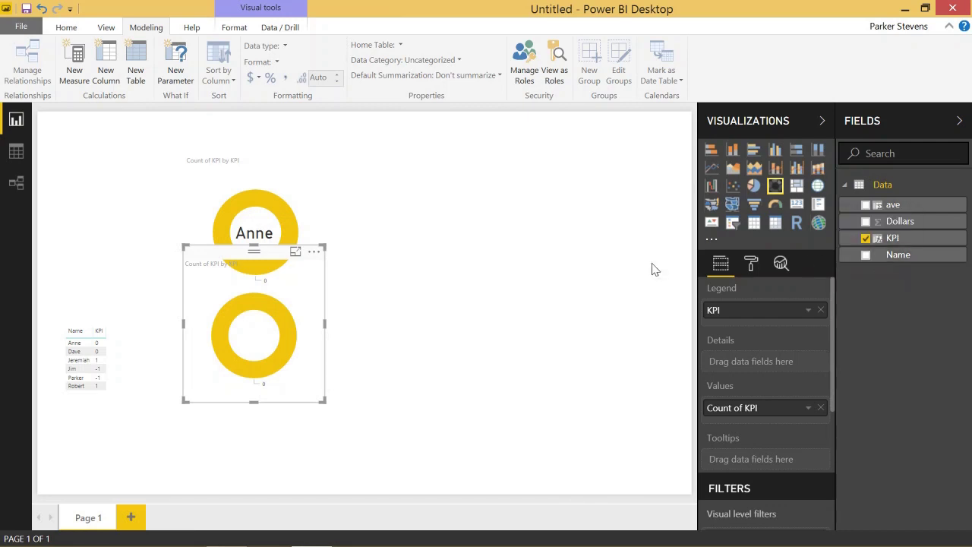
# Move the name card onto the lower donut, filter it by Name to Jeremiah, and widen it.
pyautogui.click(262, 240)
pyautogui.click(483, 293)
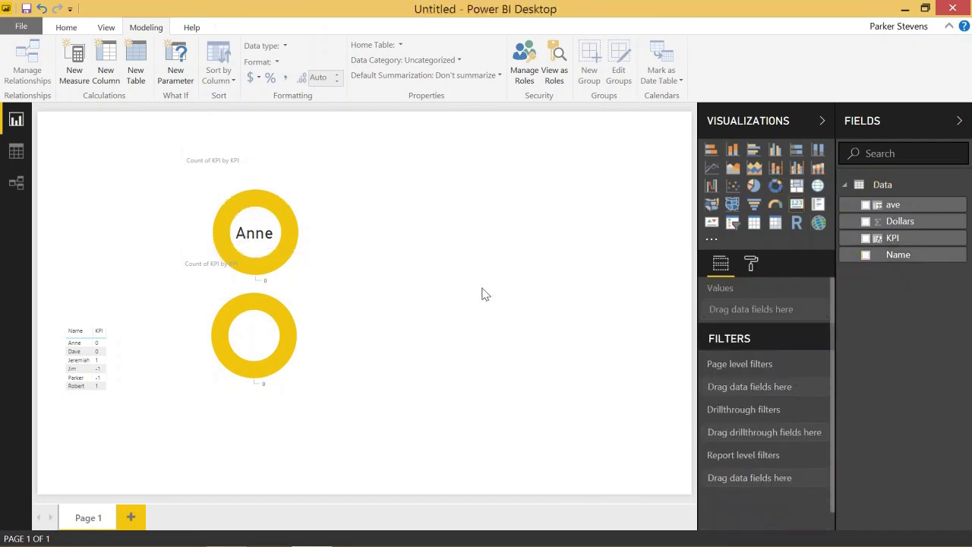
pyautogui.click(242, 241)
pyautogui.moveTo(242, 241); pyautogui.dragTo(244, 346)
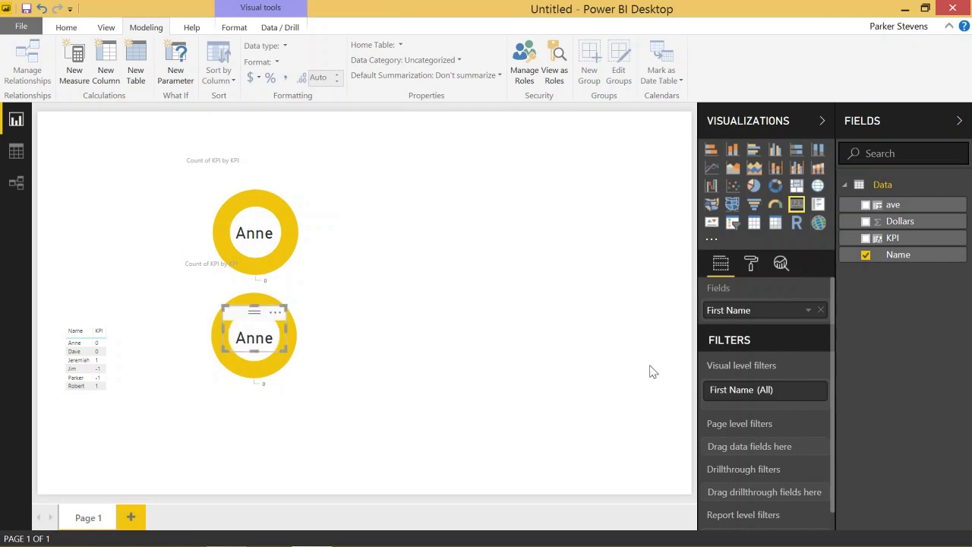
pyautogui.scroll(-1, 765, 417)
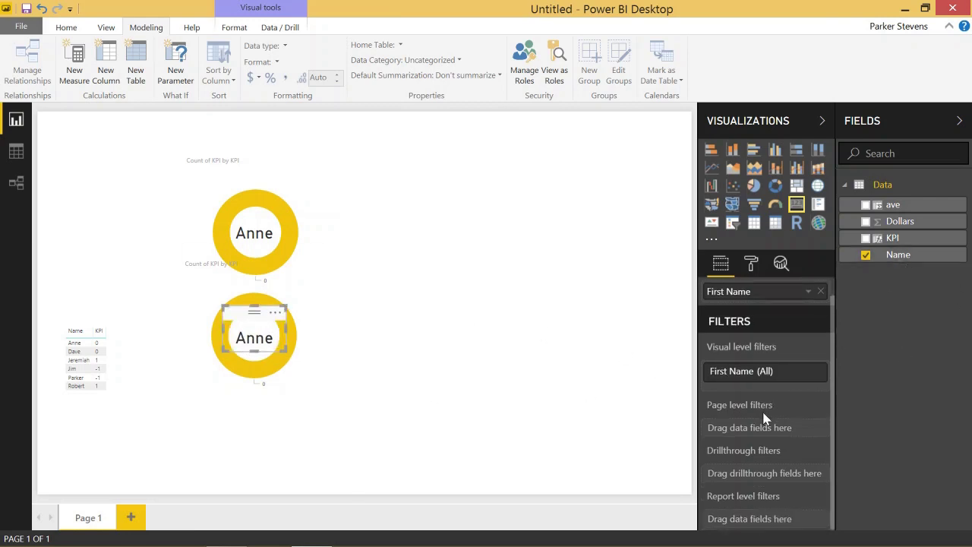
pyautogui.scroll(1, 765, 417)
pyautogui.moveTo(916, 266); pyautogui.dragTo(765, 404)
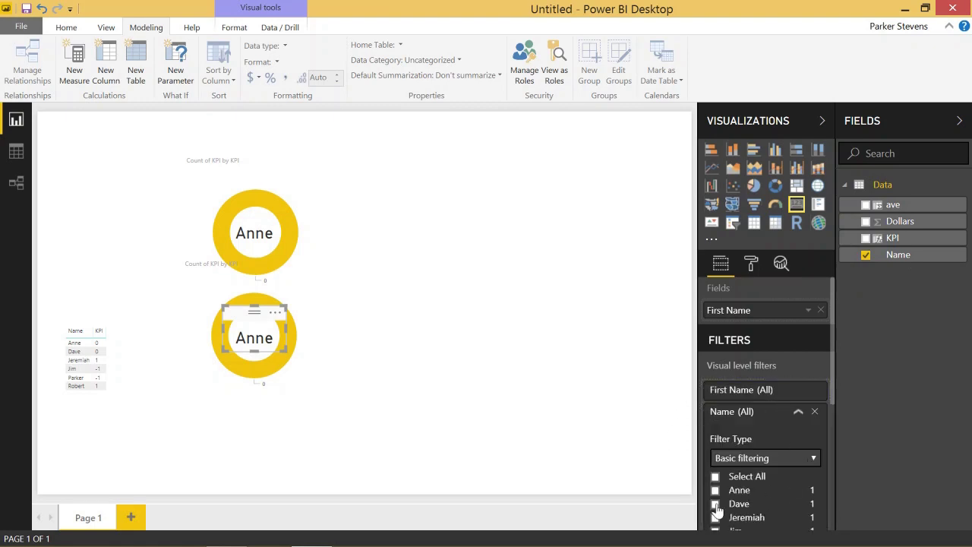
pyautogui.scroll(-1, 729, 448)
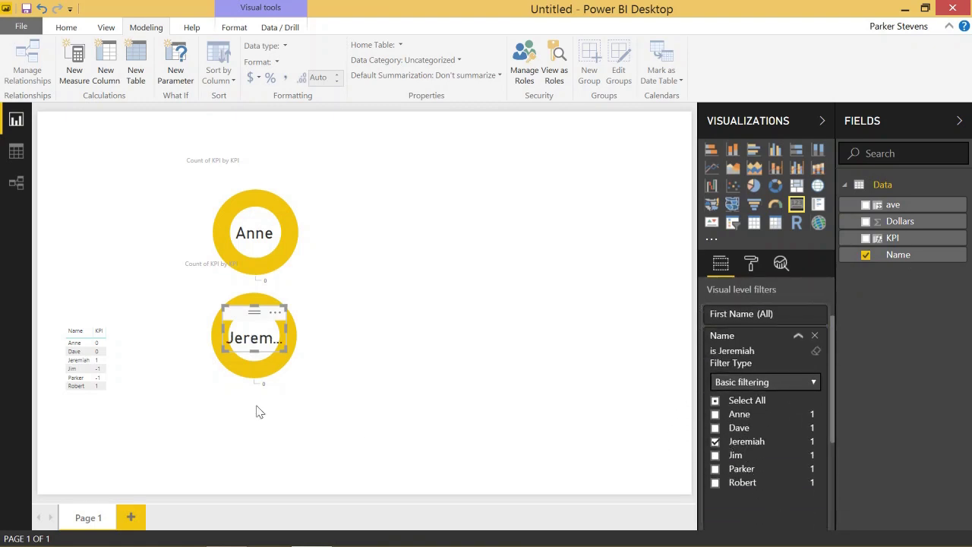
pyautogui.moveTo(285, 348)
pyautogui.mouseDown()
pyautogui.moveTo(310, 358)
pyautogui.moveTo(269, 341)
pyautogui.mouseUp()
# Replace the lower donut's Anne filter with a Name filter limited to Jeremiah.
pyautogui.click(278, 298)
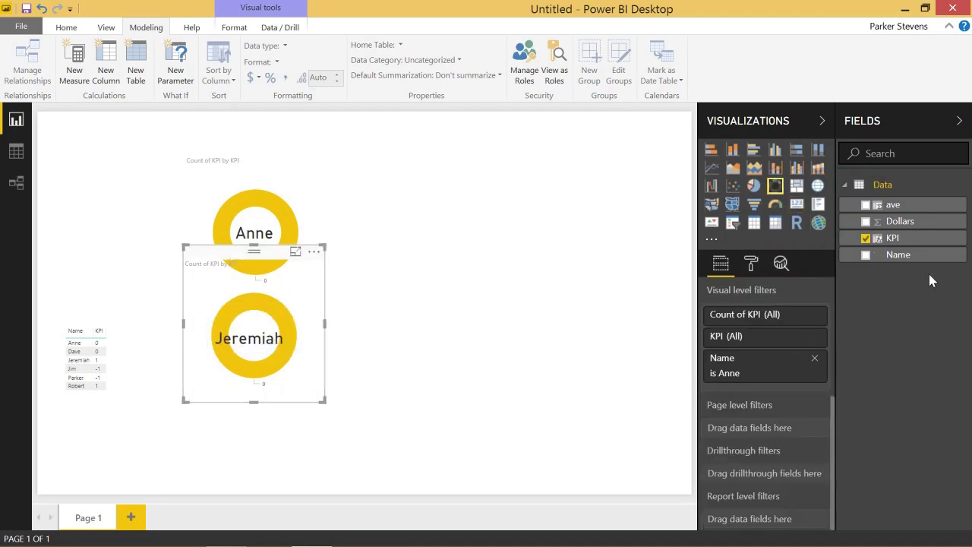
pyautogui.click(907, 240)
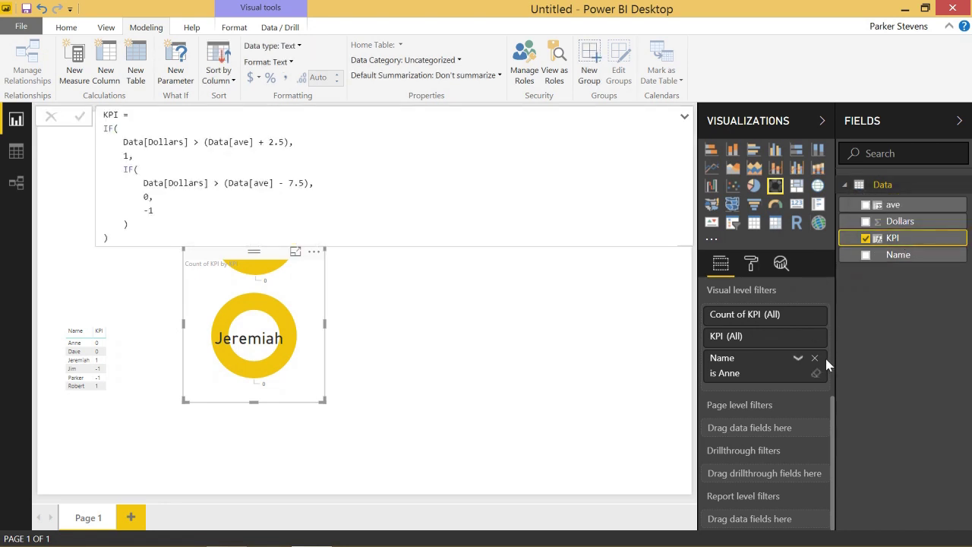
pyautogui.click(815, 357)
pyautogui.moveTo(842, 254); pyautogui.dragTo(761, 394)
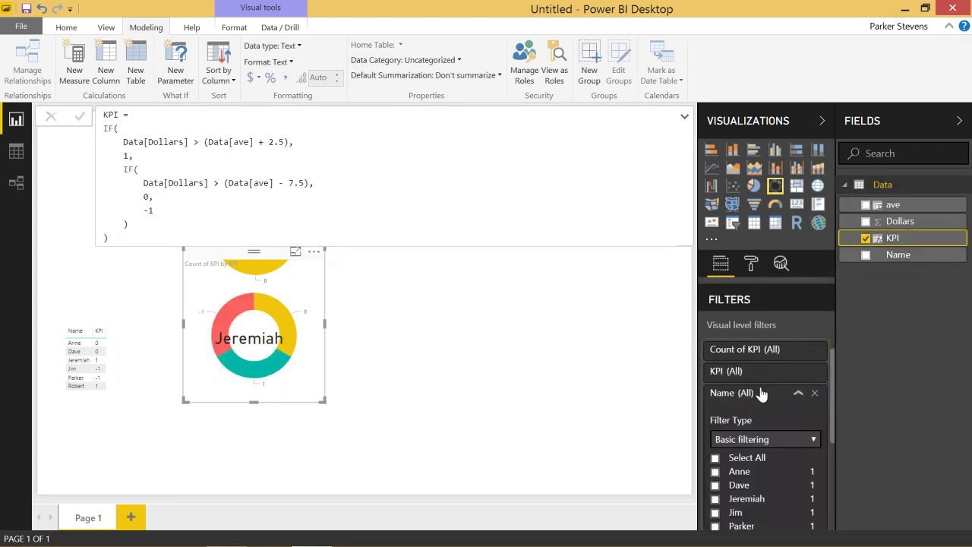
pyautogui.click(716, 499)
pyautogui.click(545, 342)
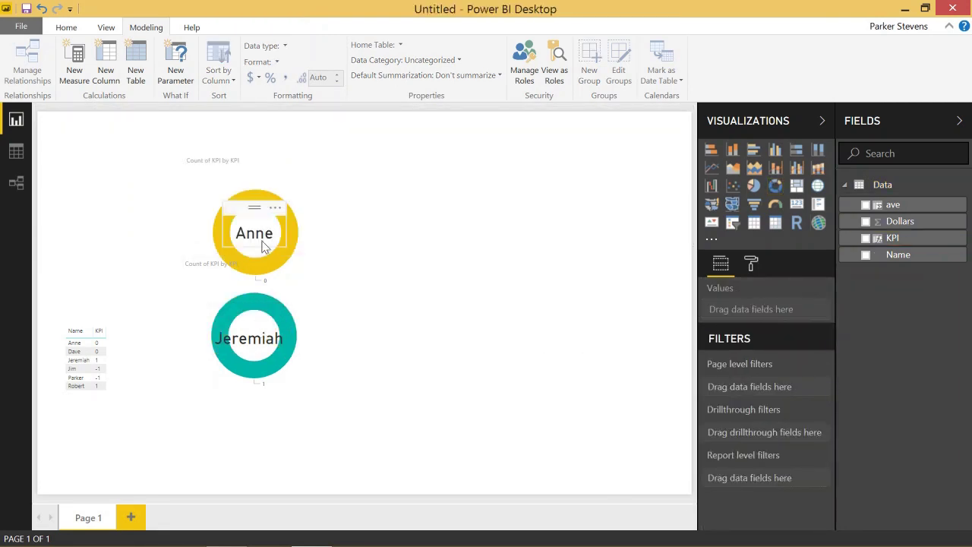
# Turn off detail labels and title on Anne's donut.
pyautogui.click(294, 206)
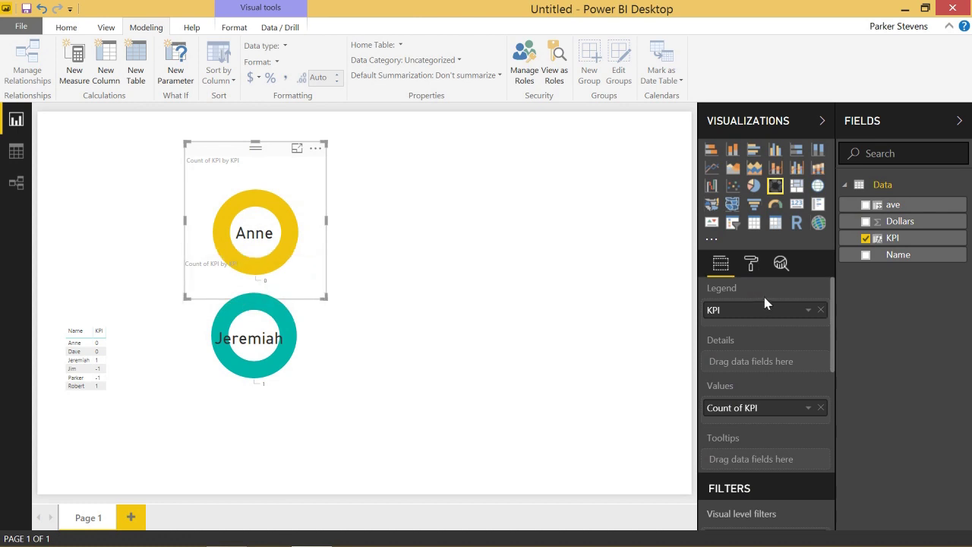
pyautogui.click(752, 264)
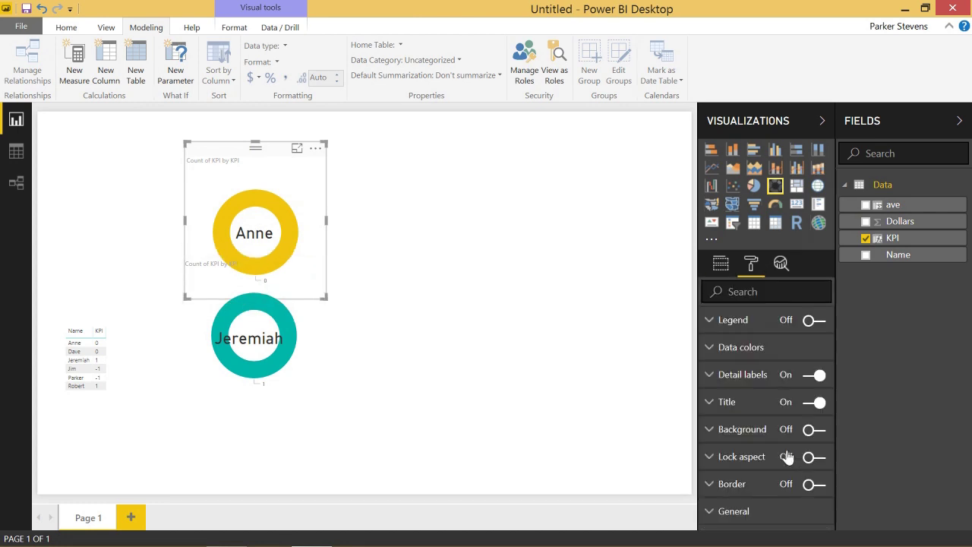
pyautogui.click(815, 375)
pyautogui.click(815, 403)
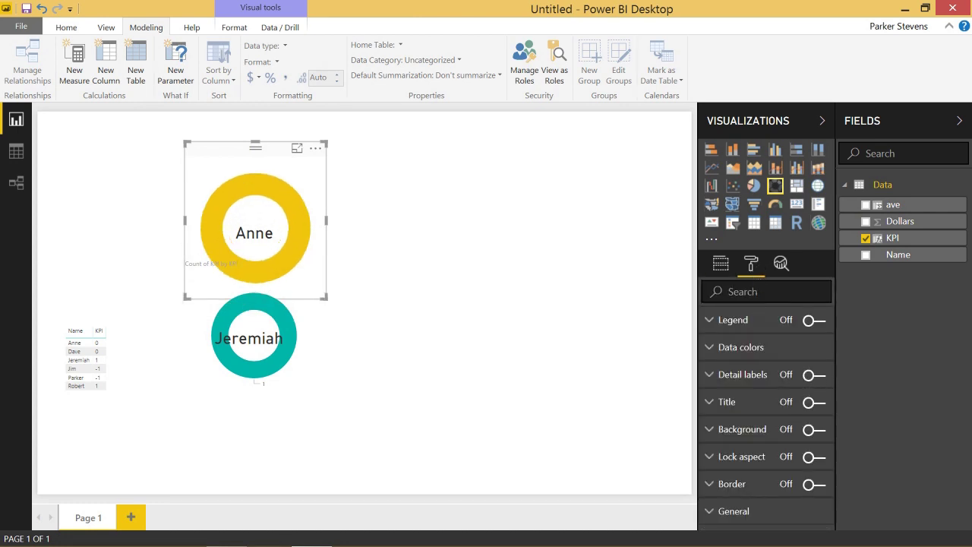
# Turn off detail labels and title on Jeremiah's donut and center its name label in the ring.
pyautogui.click(307, 337)
pyautogui.click(814, 375)
pyautogui.click(814, 402)
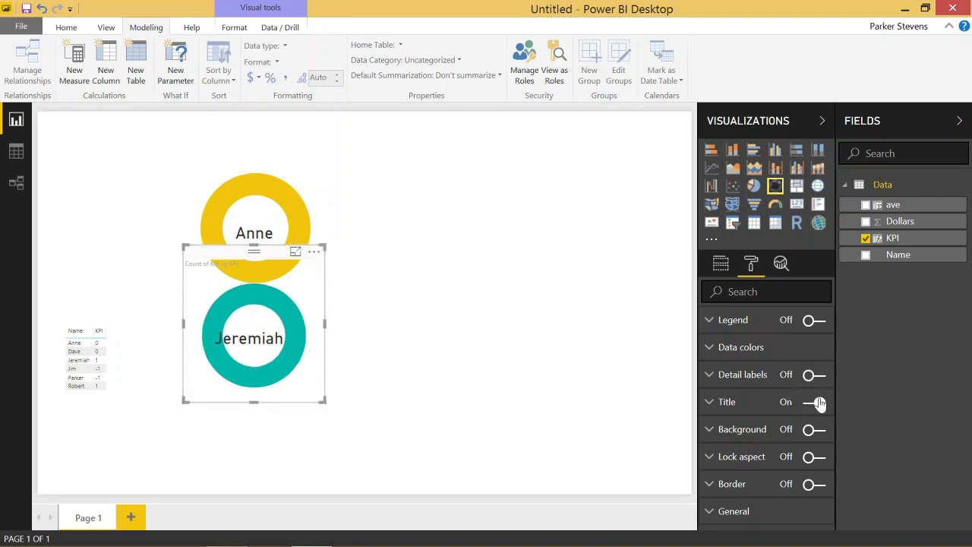
pyautogui.click(358, 398)
pyautogui.moveTo(270, 339); pyautogui.dragTo(275, 334)
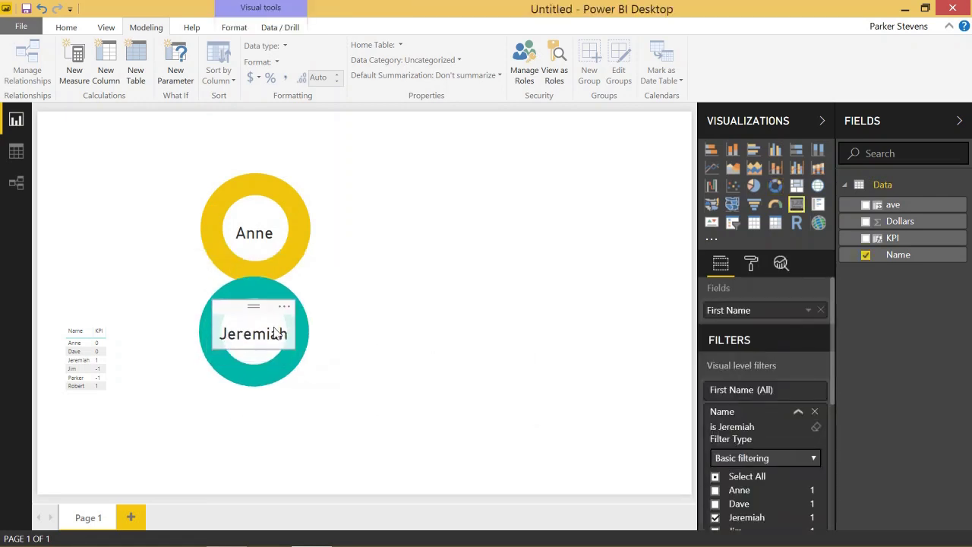
pyautogui.click(487, 336)
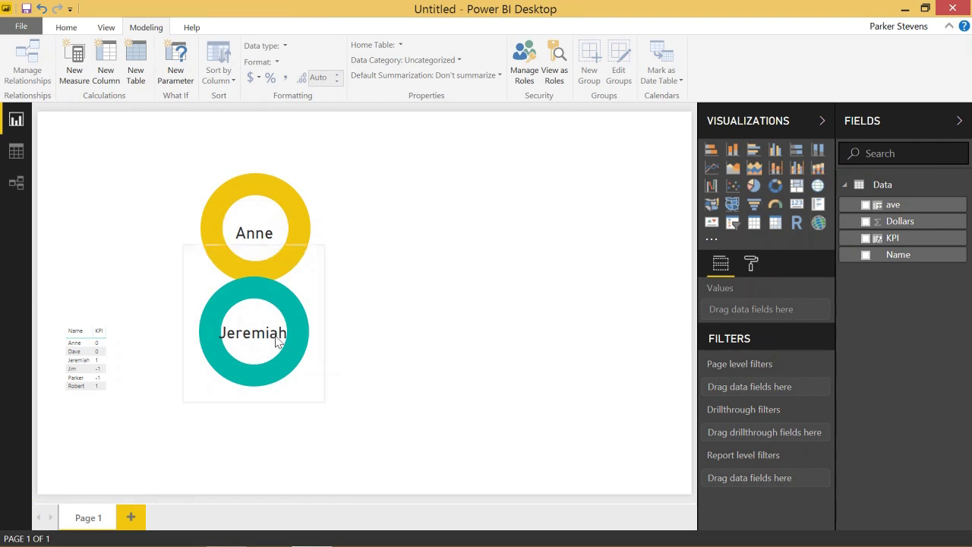
# Place a copy of the donut below Jeremiah's, move the Name/KPI table left, and shrink the copy.
pyautogui.click(282, 287)
pyautogui.click(421, 354)
pyautogui.click(281, 342)
pyautogui.moveTo(281, 342); pyautogui.dragTo(266, 428)
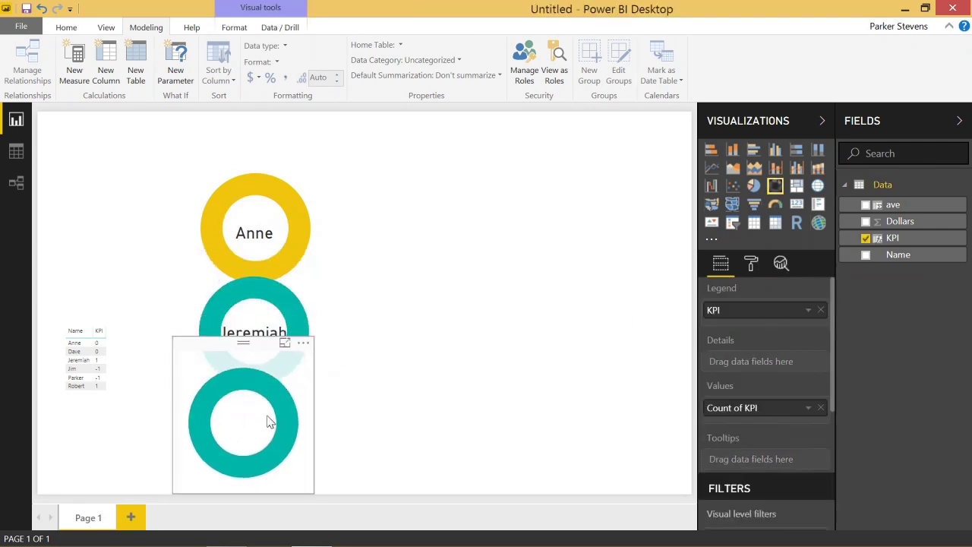
pyautogui.click(173, 347)
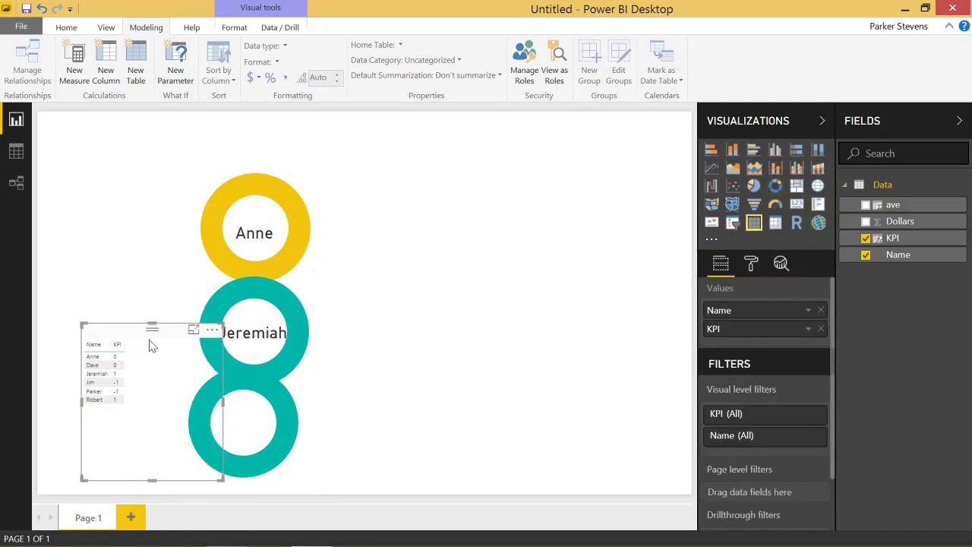
pyautogui.moveTo(153, 346); pyautogui.dragTo(129, 271)
pyautogui.click(236, 438)
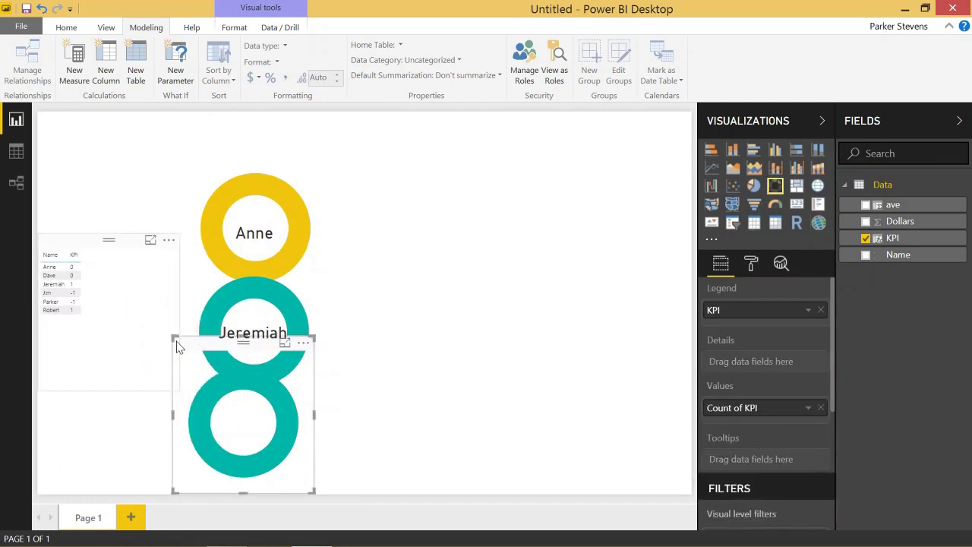
pyautogui.moveTo(315, 339); pyautogui.dragTo(298, 355)
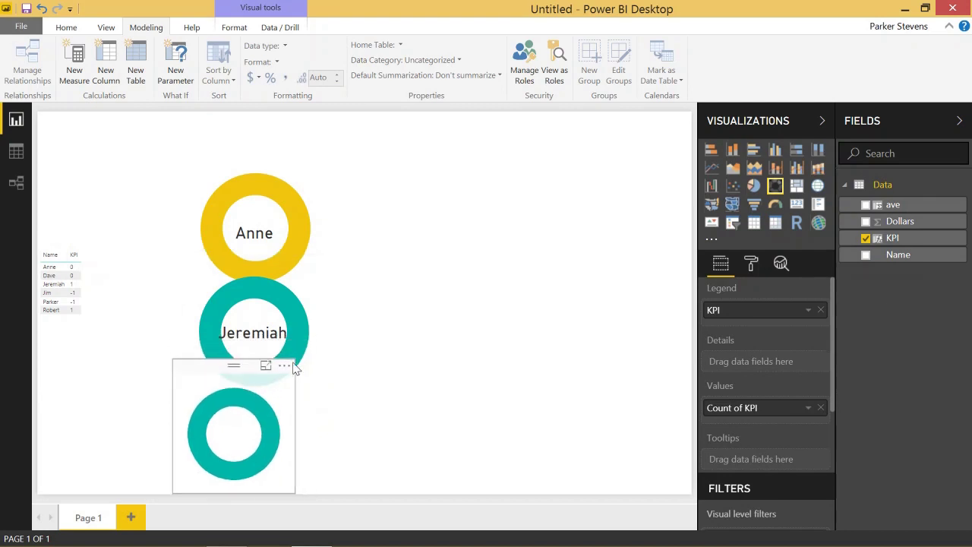
pyautogui.moveTo(278, 416); pyautogui.dragTo(293, 426)
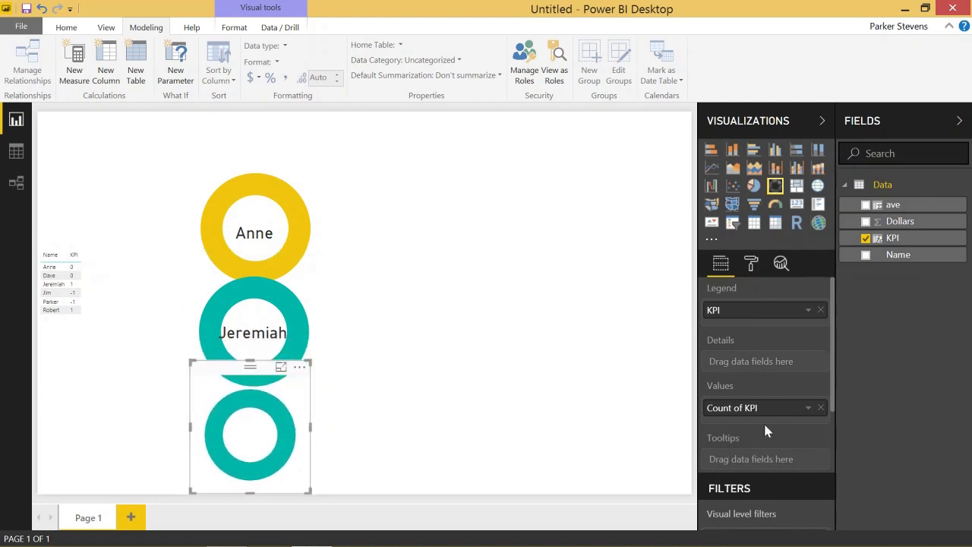
# Filter the third donut's Name to Parker only and position the red ring under Jeremiah's.
pyautogui.scroll(-3, 765, 430)
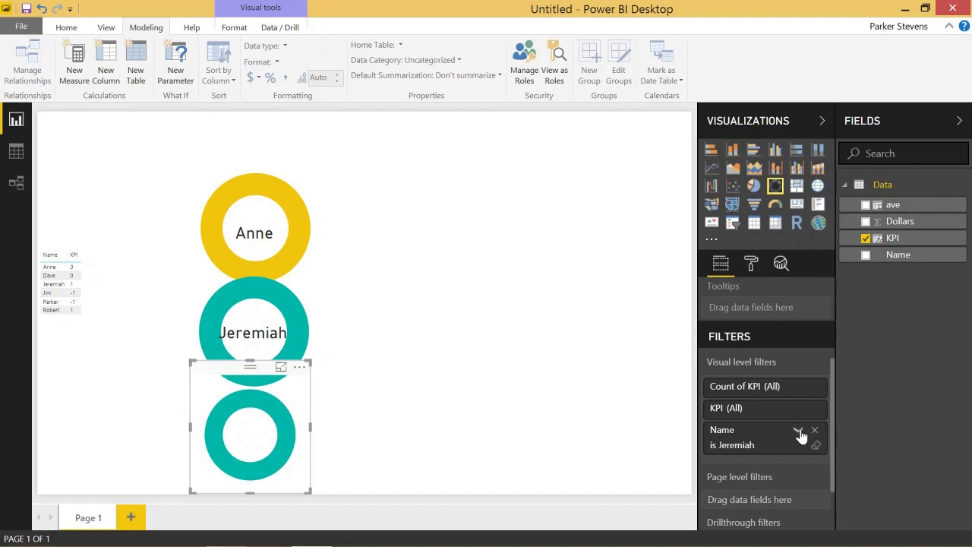
pyautogui.click(798, 430)
pyautogui.scroll(-2, 770, 464)
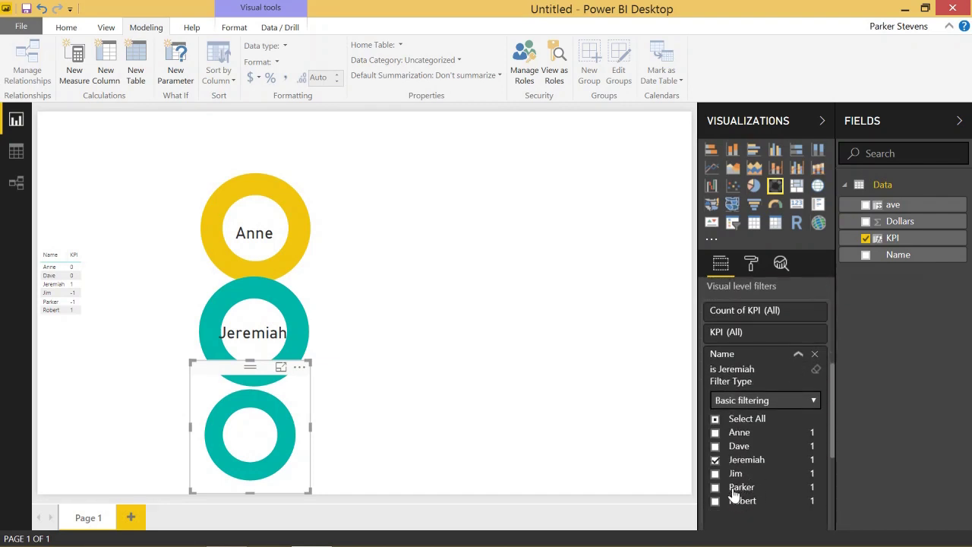
pyautogui.click(715, 487)
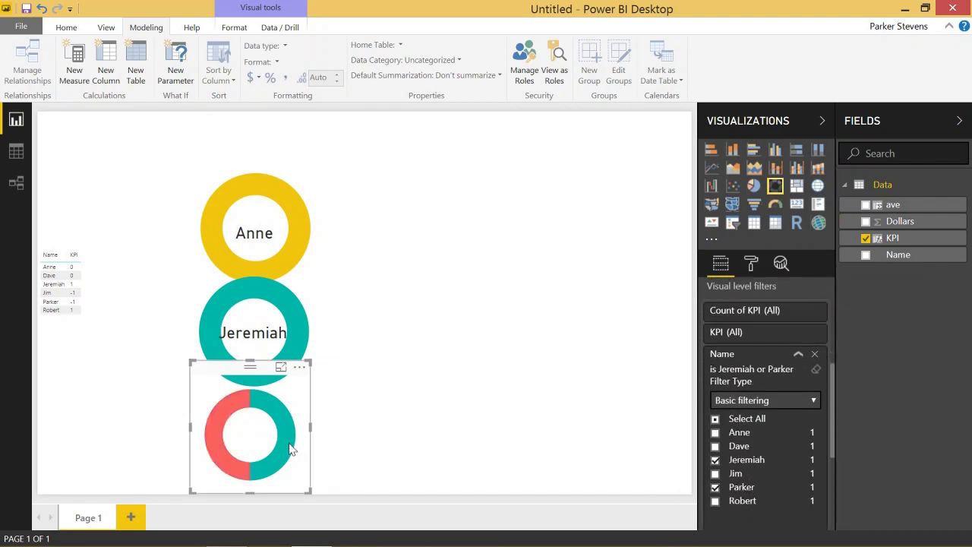
pyautogui.moveTo(290, 457); pyautogui.dragTo(374, 457)
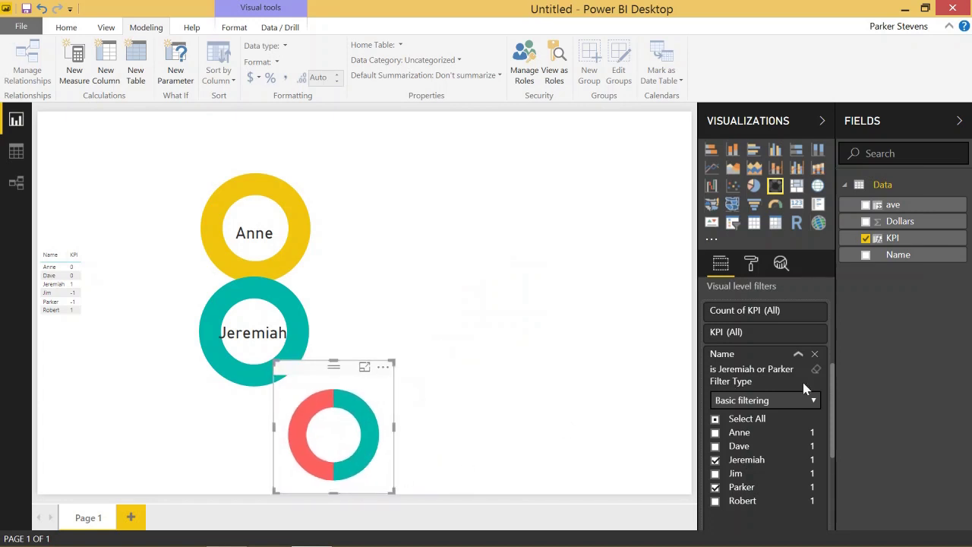
pyautogui.click(816, 370)
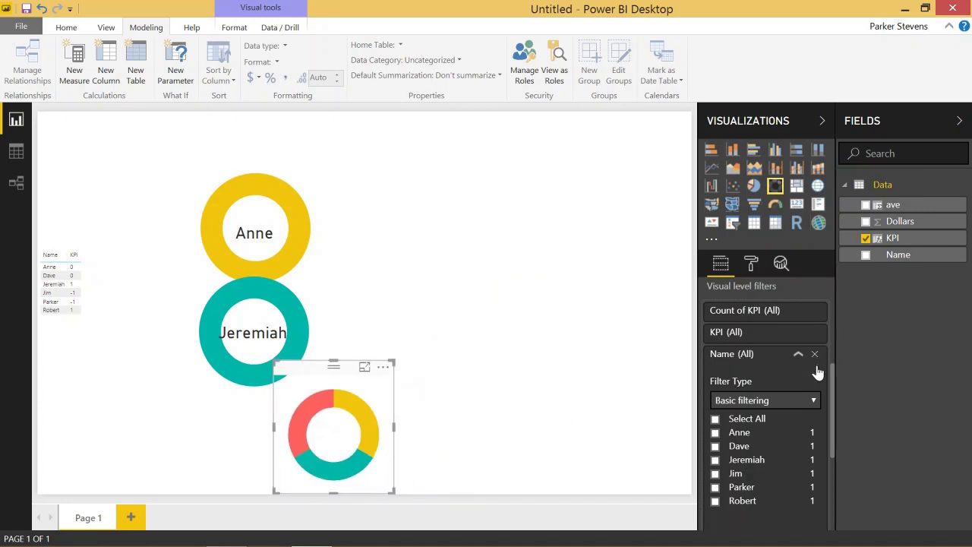
pyautogui.click(729, 487)
pyautogui.moveTo(299, 418); pyautogui.dragTo(224, 432)
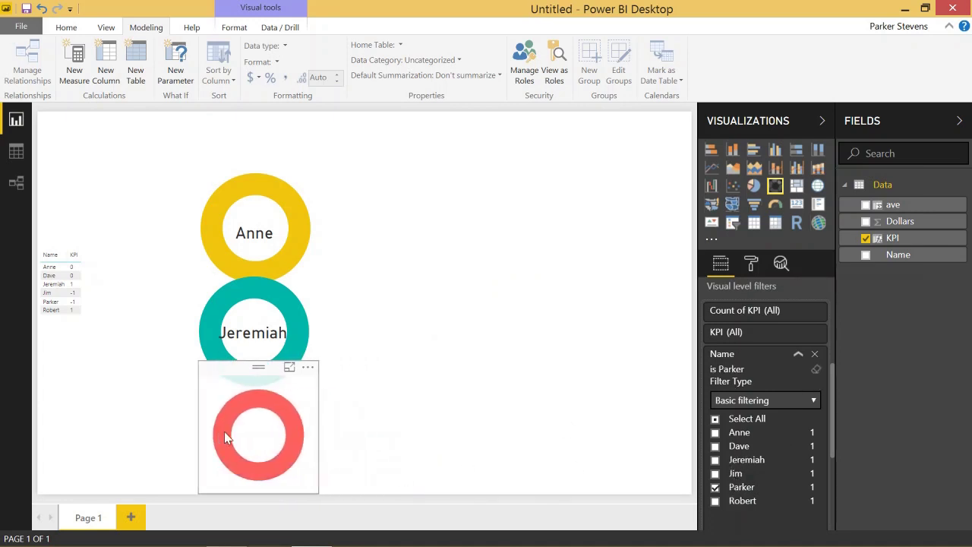
# Duplicate Jeremiah's name card onto the red donut and change its Name filter to Parker.
pyautogui.click(258, 335)
pyautogui.hotkey('ctrl', 'c')
pyautogui.hotkey('ctrl', 'v')
pyautogui.moveTo(255, 337); pyautogui.dragTo(254, 445)
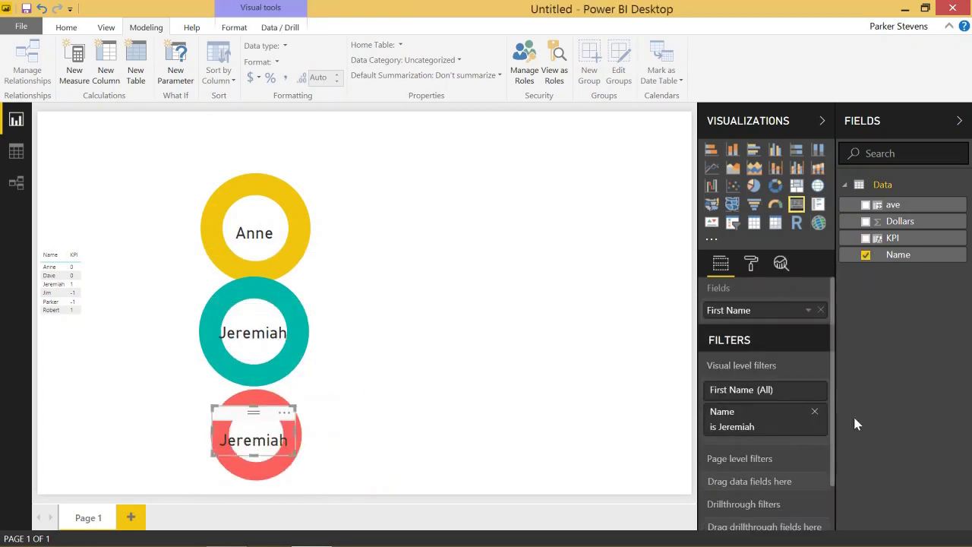
pyautogui.click(815, 428)
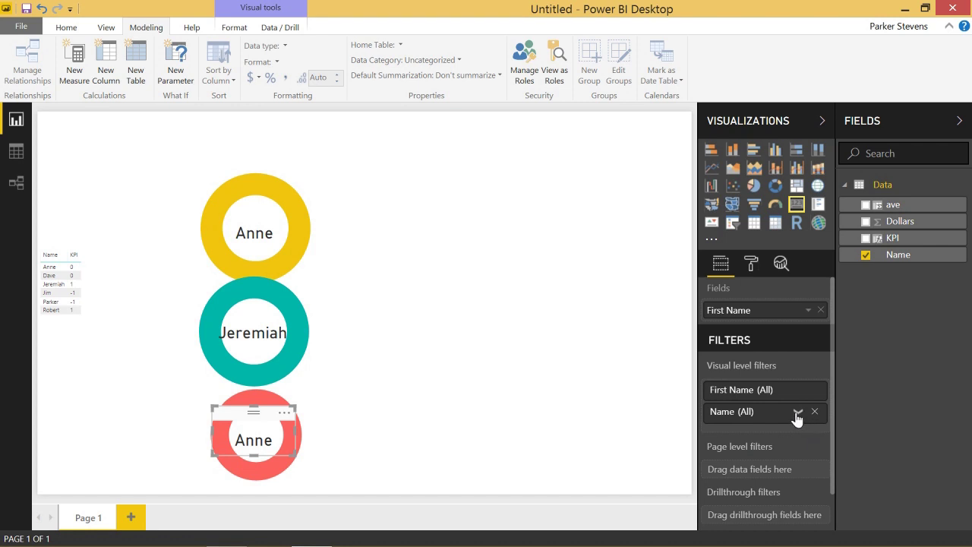
pyautogui.click(797, 411)
pyautogui.scroll(-1, 731, 513)
pyautogui.click(739, 469)
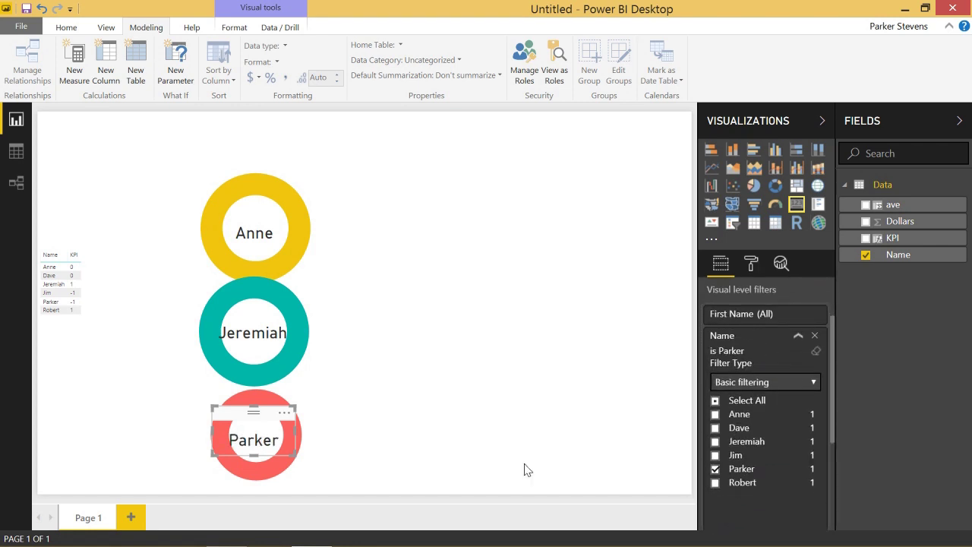
pyautogui.click(502, 418)
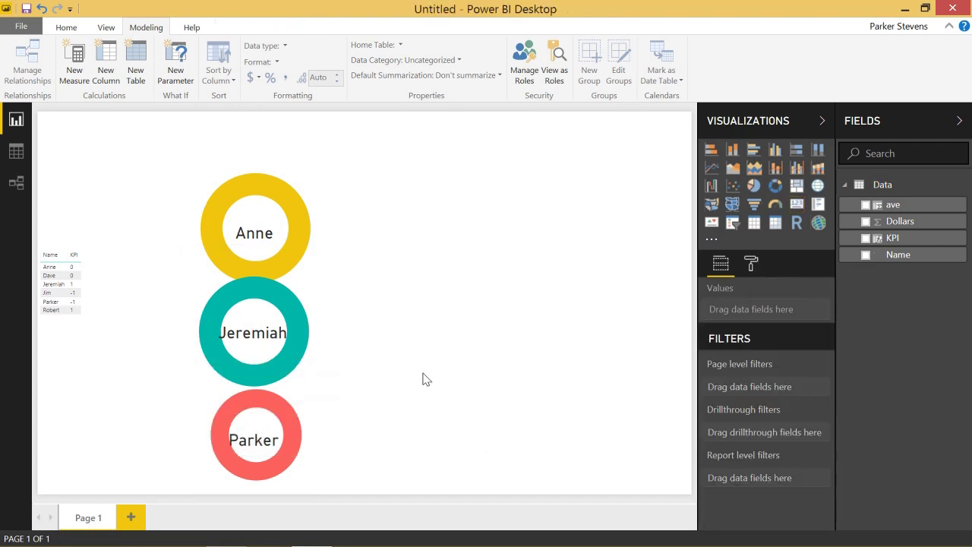